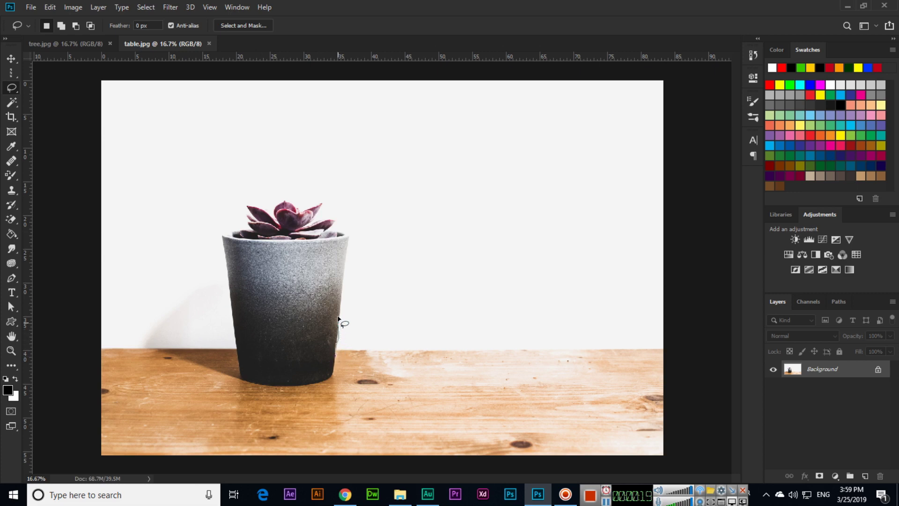
Step: Draw a closed freehand lasso selection around the whole succulent and its pot
drag(340, 307, 345, 271)
mouse_move(315, 218)
mouse_down()
mouse_move(320, 208)
mouse_move(279, 206)
mouse_move(275, 218)
mouse_move(260, 209)
mouse_up()
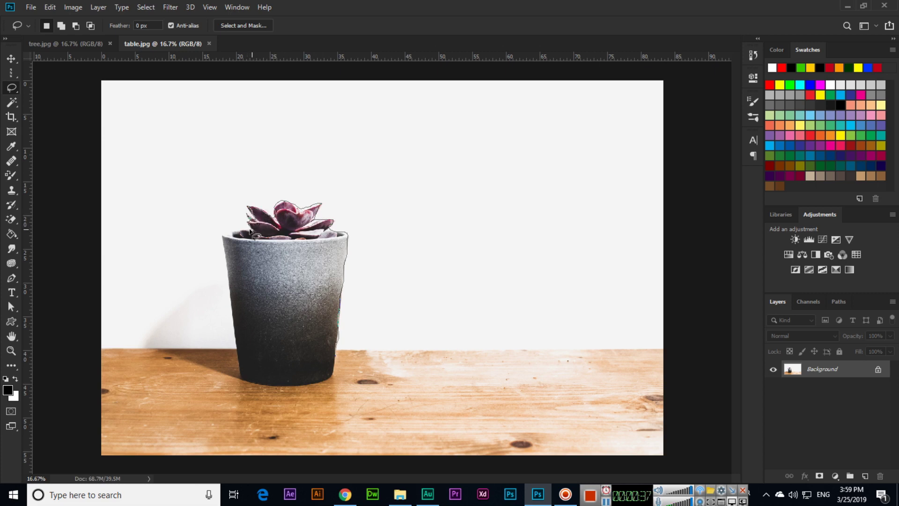
drag(239, 231, 229, 233)
drag(229, 270, 237, 375)
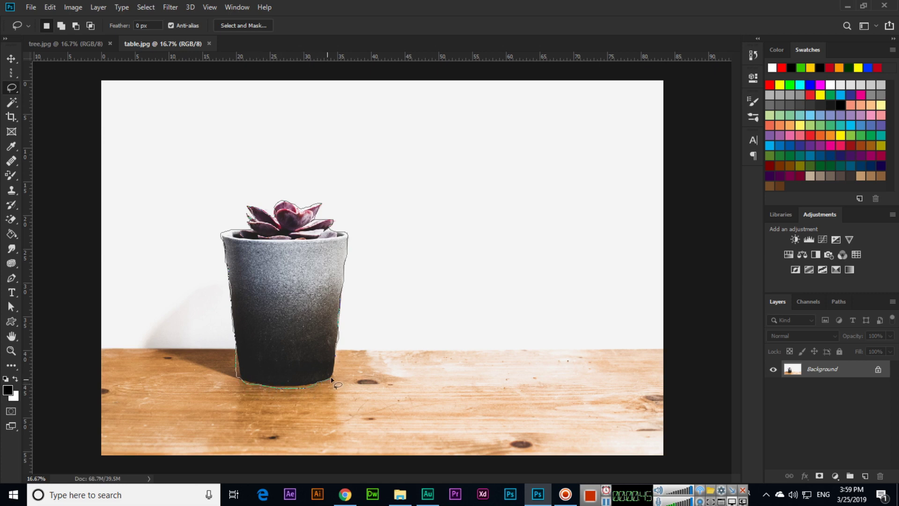
drag(333, 375, 336, 352)
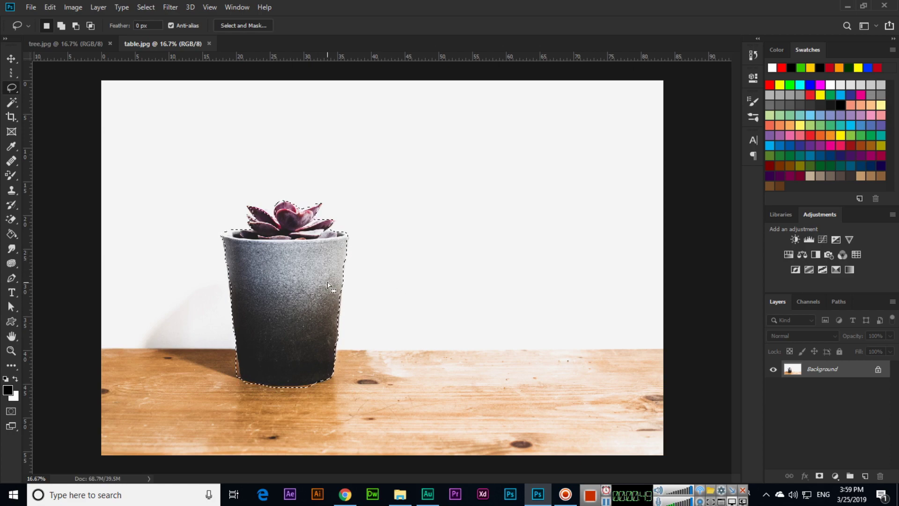
Step: Subtract the excess strip of table beneath the right half of the pot's base from the lasso selection
key(ctrl+plus)
key(ctrl+plus)
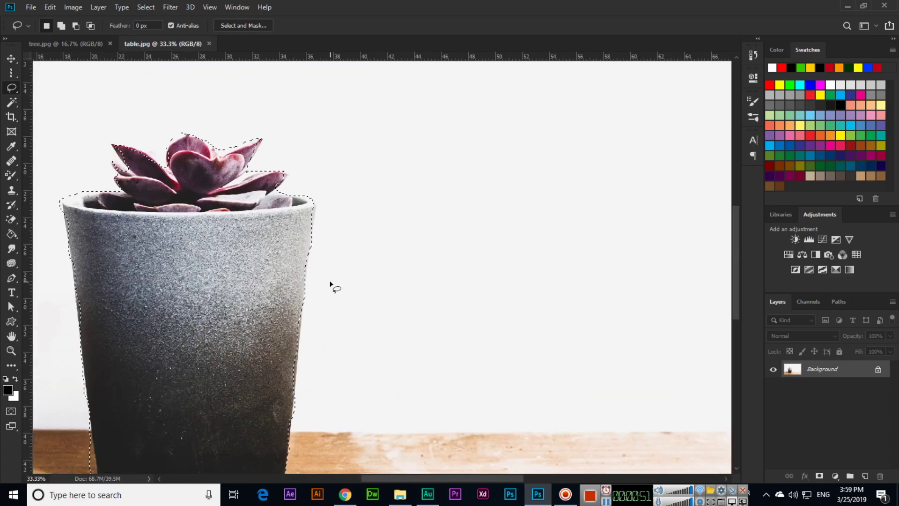
drag(283, 287, 388, 177)
drag(355, 257, 441, 167)
key(ctrl+plus)
key(ctrl+plus)
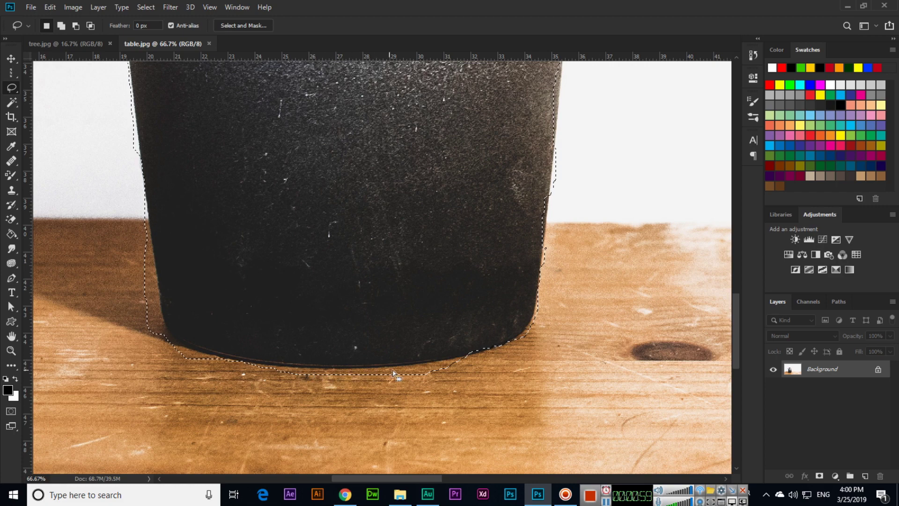
click(75, 26)
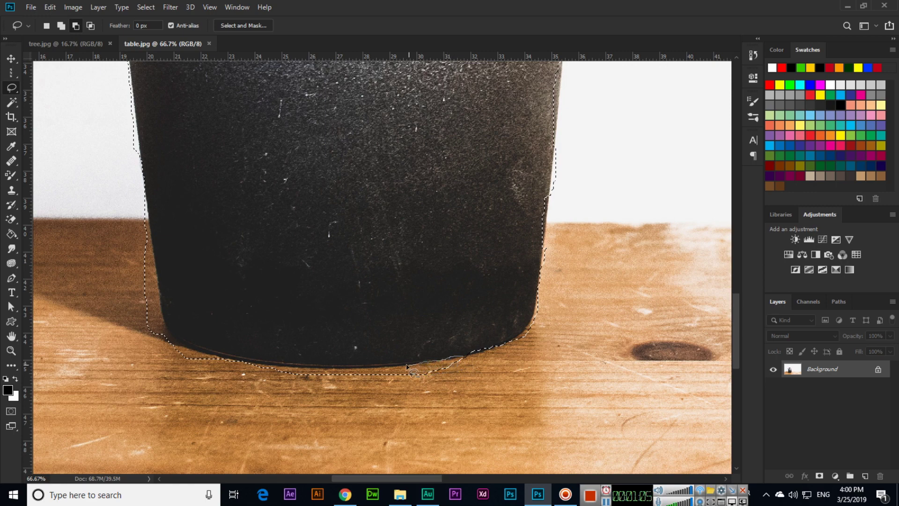
mouse_move(406, 366)
mouse_down()
mouse_move(288, 368)
mouse_move(312, 390)
mouse_move(385, 396)
mouse_move(451, 379)
mouse_move(464, 360)
mouse_up()
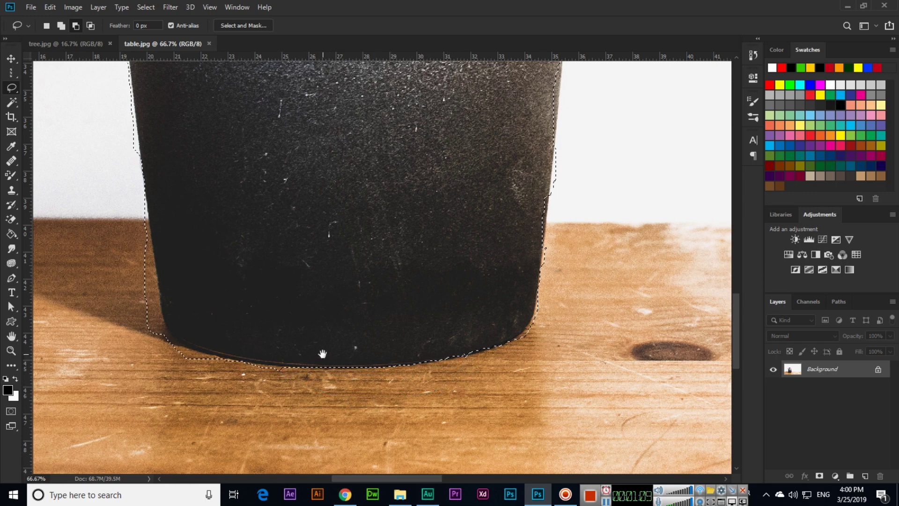
Step: Subtract the excess table area along the pot's lower left side, bottom-left corner and base from the selection
scroll(327, 354, left, 3)
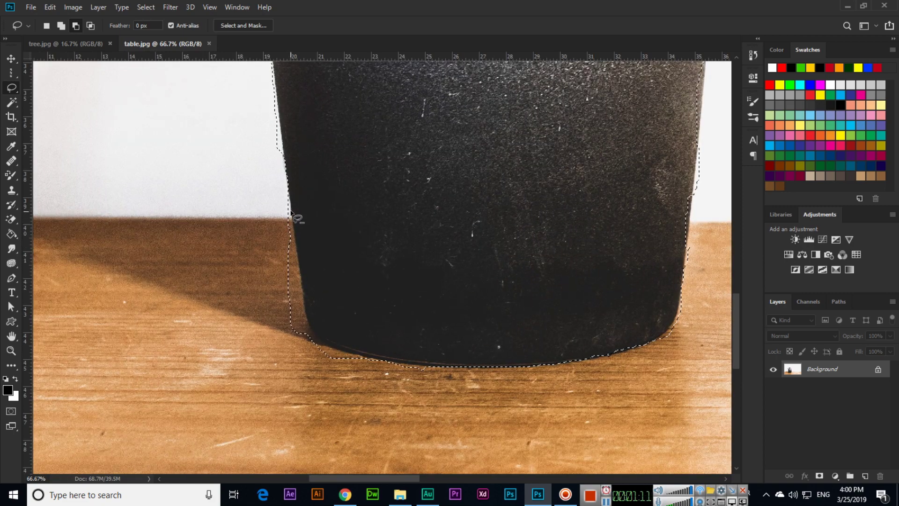
mouse_move(289, 200)
mouse_down()
mouse_move(282, 313)
mouse_move(301, 339)
mouse_move(307, 321)
mouse_move(290, 209)
mouse_up()
mouse_move(333, 325)
mouse_down()
mouse_move(314, 303)
mouse_move(293, 330)
mouse_move(326, 336)
mouse_move(319, 322)
mouse_up()
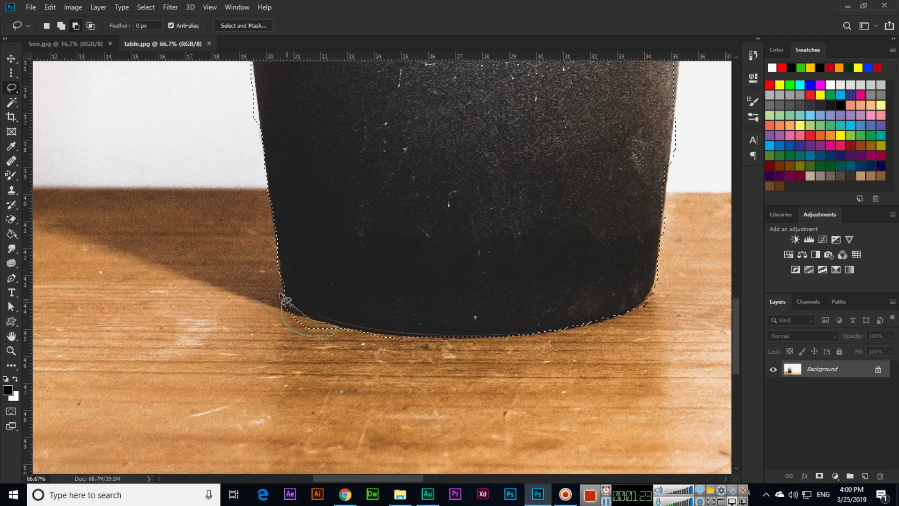
drag(281, 295, 282, 298)
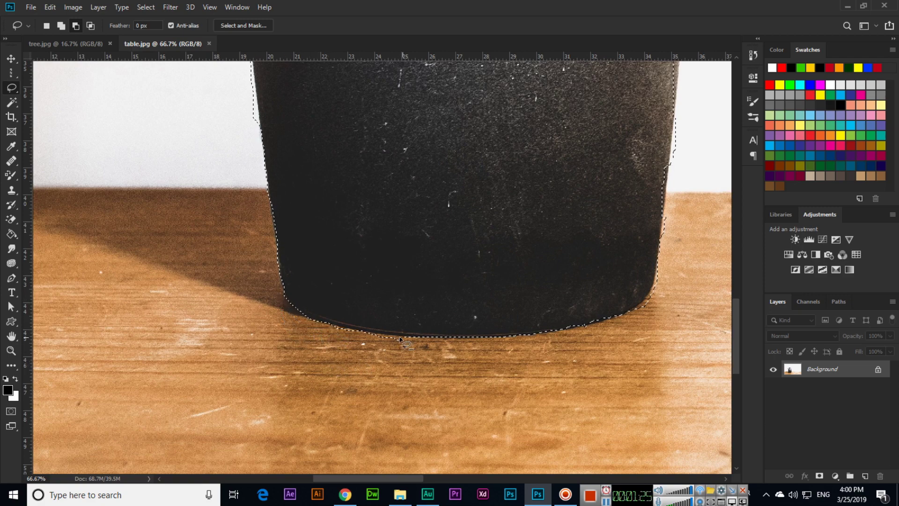
mouse_move(399, 337)
mouse_down()
mouse_move(374, 336)
mouse_move(413, 342)
mouse_move(403, 332)
mouse_up()
key(space)
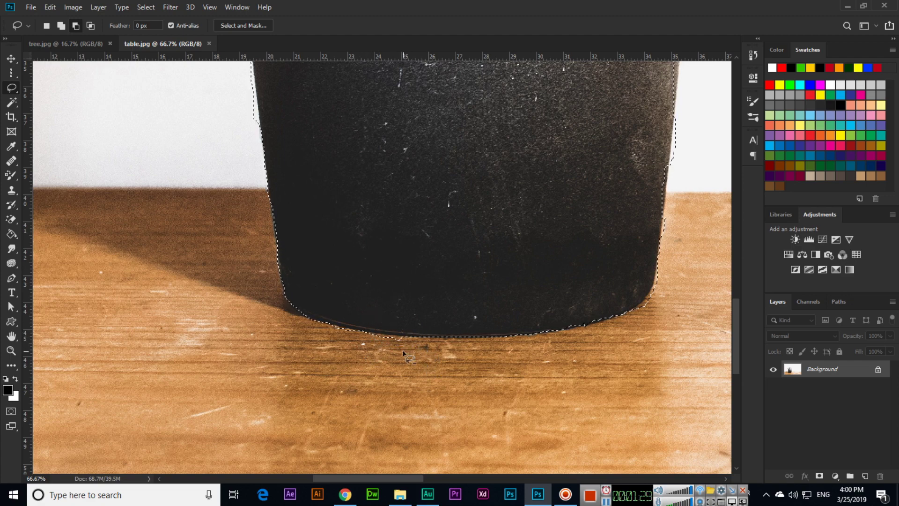
drag(379, 345, 393, 376)
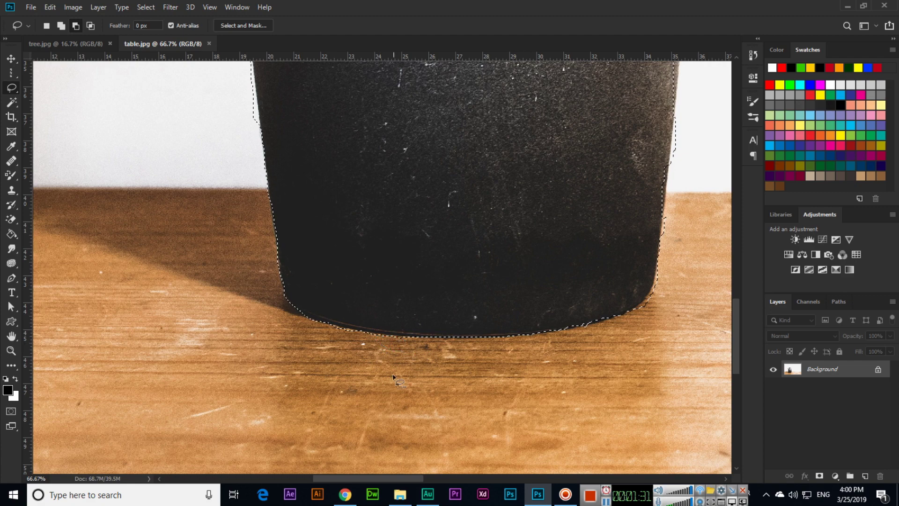
Step: Add the missed slivers along the middle of the pot's left edge to the selection
key(space)
mouse_move(350, 305)
mouse_down()
mouse_move(377, 428)
mouse_move(356, 363)
mouse_up()
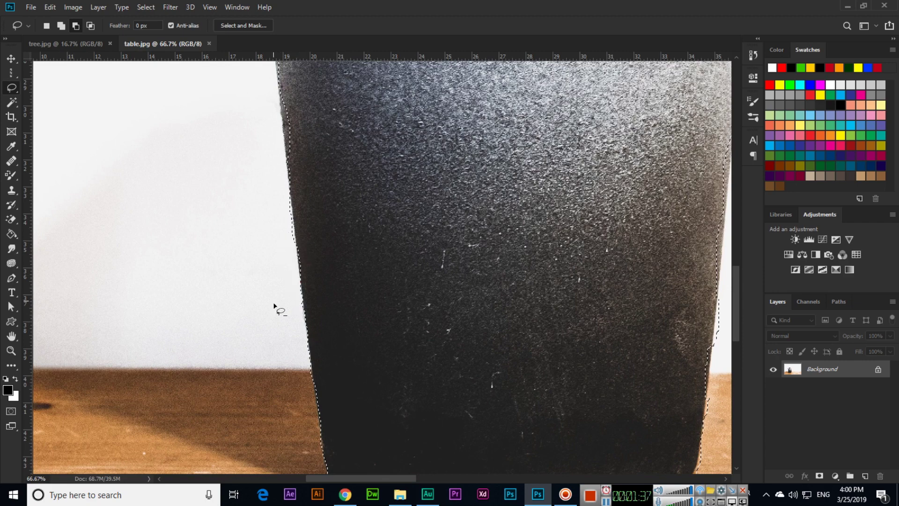
key(space)
drag(315, 285, 319, 361)
mouse_move(317, 317)
mouse_down()
mouse_move(316, 355)
mouse_move(343, 383)
mouse_up()
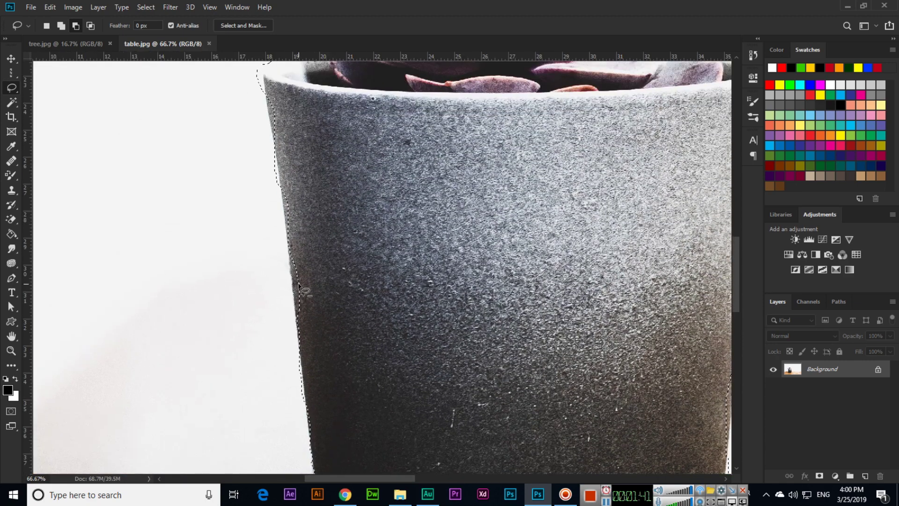
click(61, 25)
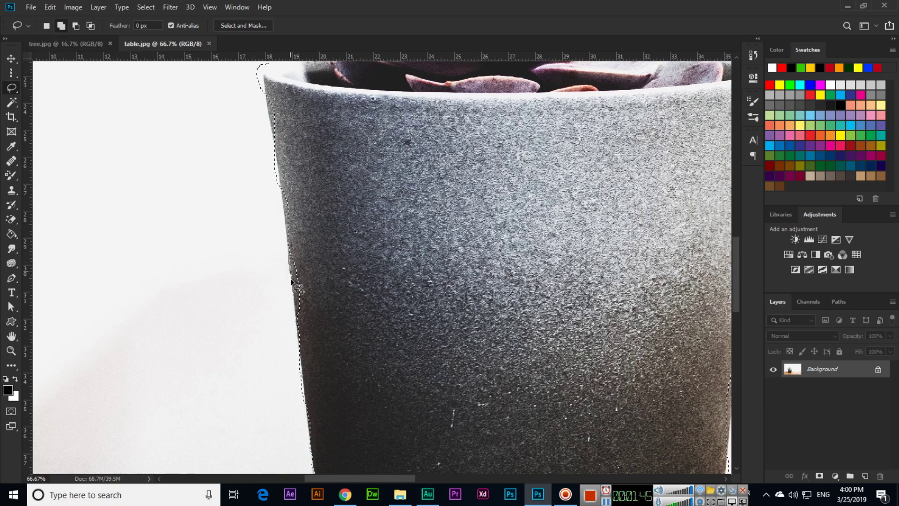
mouse_move(301, 321)
mouse_down()
mouse_move(298, 255)
mouse_move(295, 274)
mouse_up()
drag(310, 233, 307, 285)
key(ctrl+r)
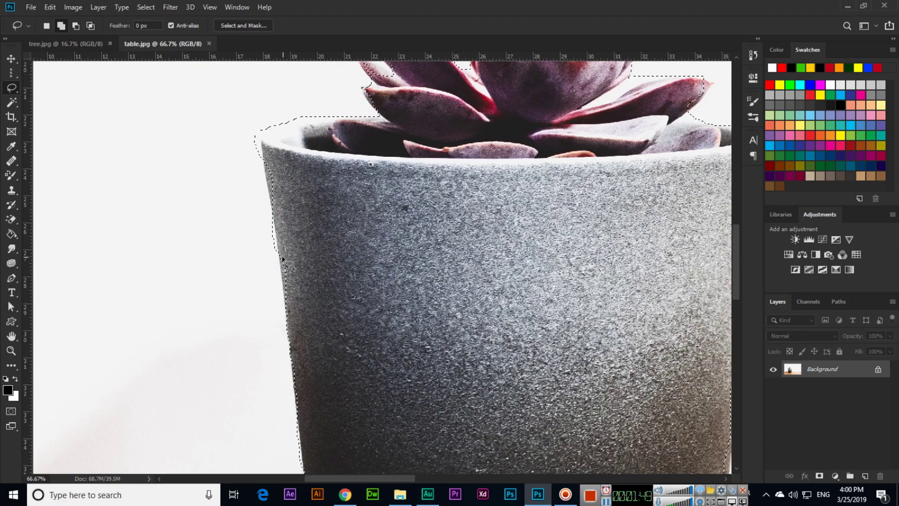
mouse_move(281, 255)
mouse_down()
mouse_move(287, 301)
mouse_move(298, 289)
mouse_move(281, 258)
mouse_up()
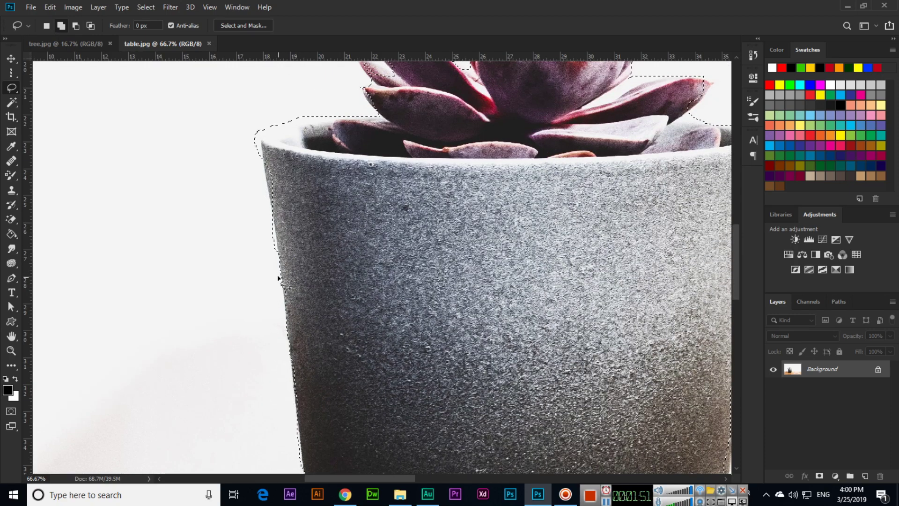
Step: Subtract the background beside the pot's upper left side and rim, and add back the missed sliver below the rim
click(75, 26)
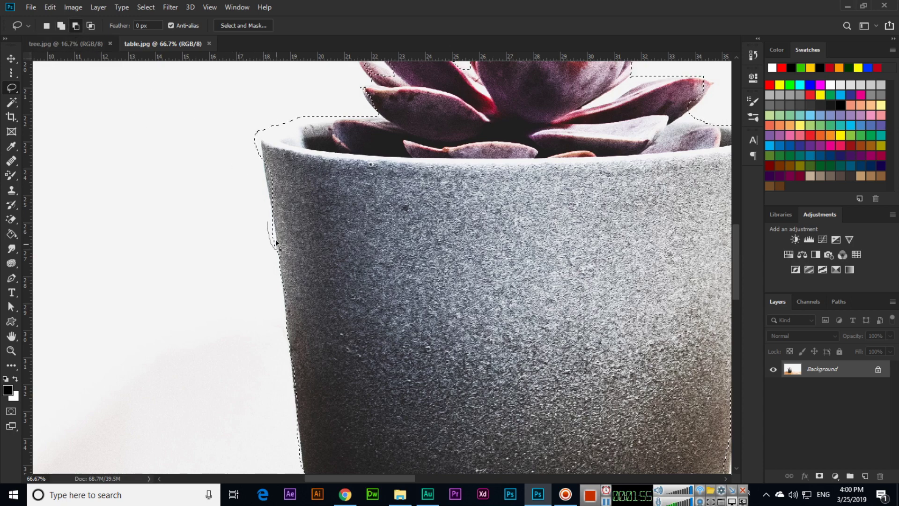
drag(236, 195, 241, 255)
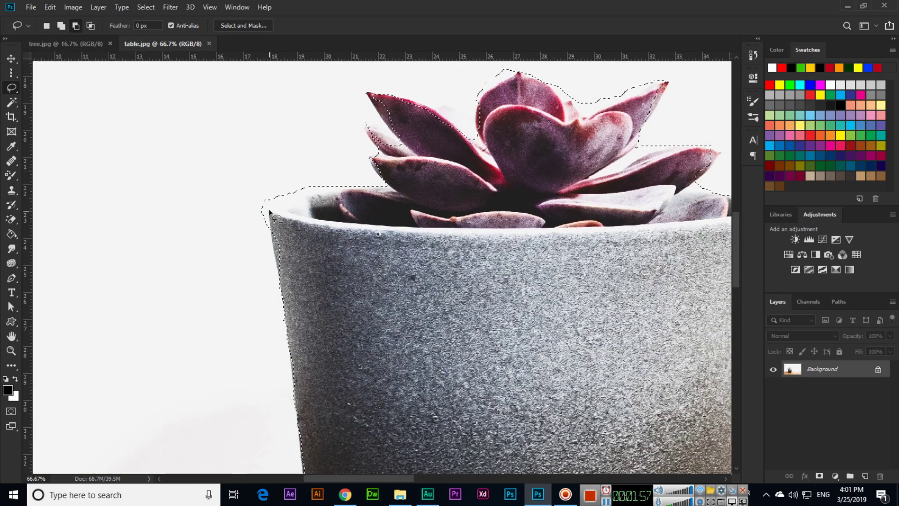
drag(258, 200, 265, 232)
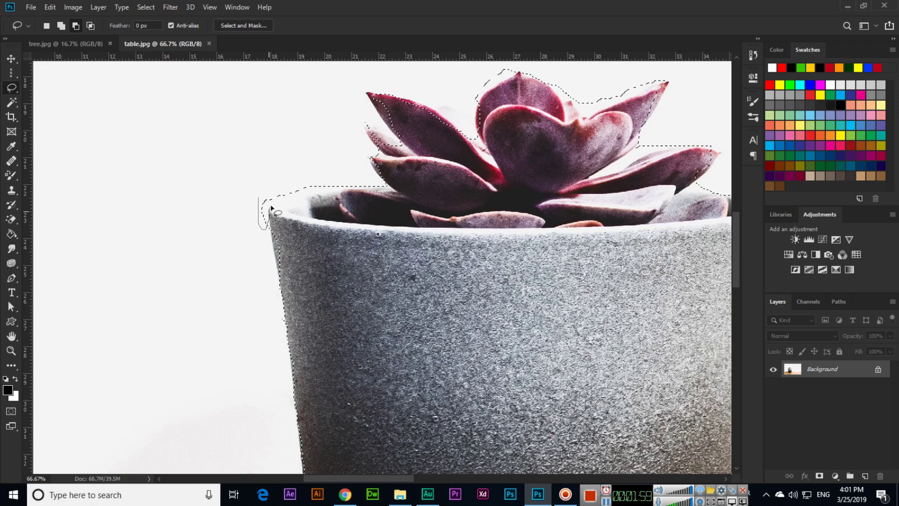
mouse_move(287, 202)
mouse_down()
mouse_move(386, 188)
mouse_move(318, 174)
mouse_up()
drag(258, 199, 259, 201)
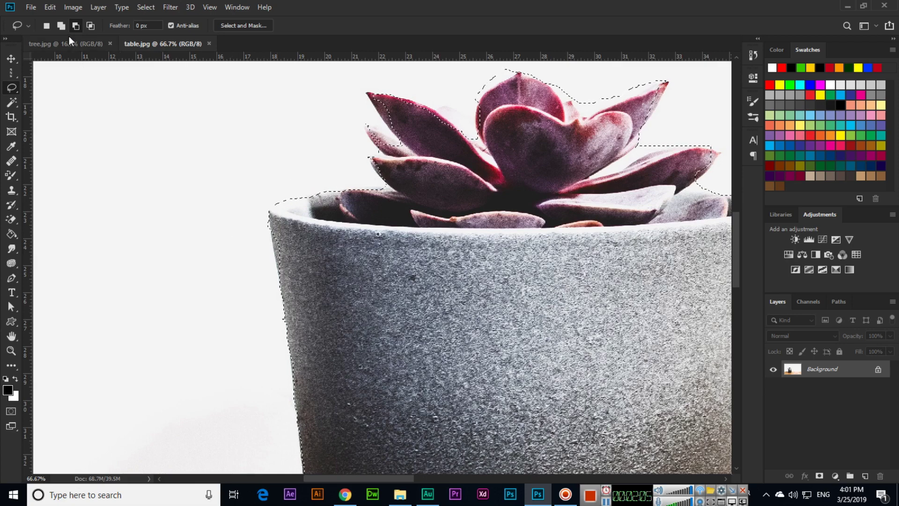
click(61, 25)
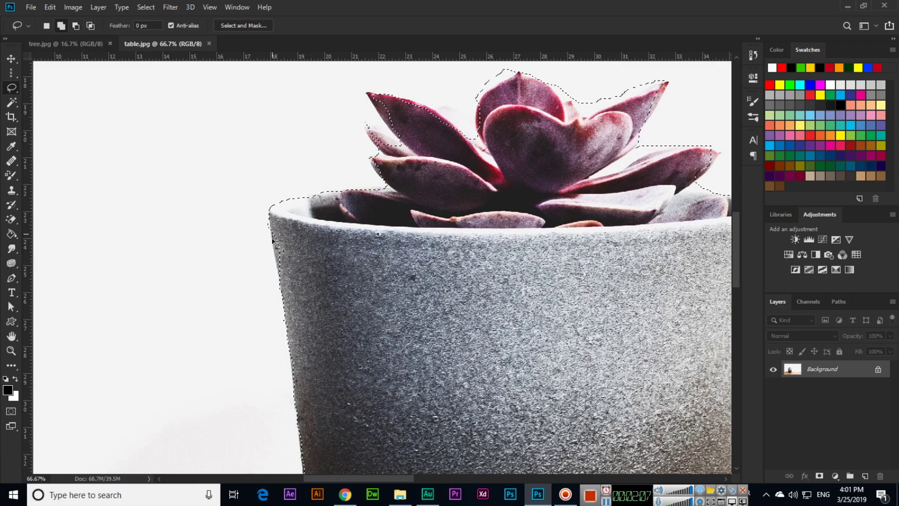
drag(277, 261, 280, 273)
Step: Subtract the excess background around the left side and tip of the succulent's central rear leaf from the selection
mouse_move(279, 242)
mouse_down()
mouse_move(274, 237)
mouse_move(171, 360)
mouse_up()
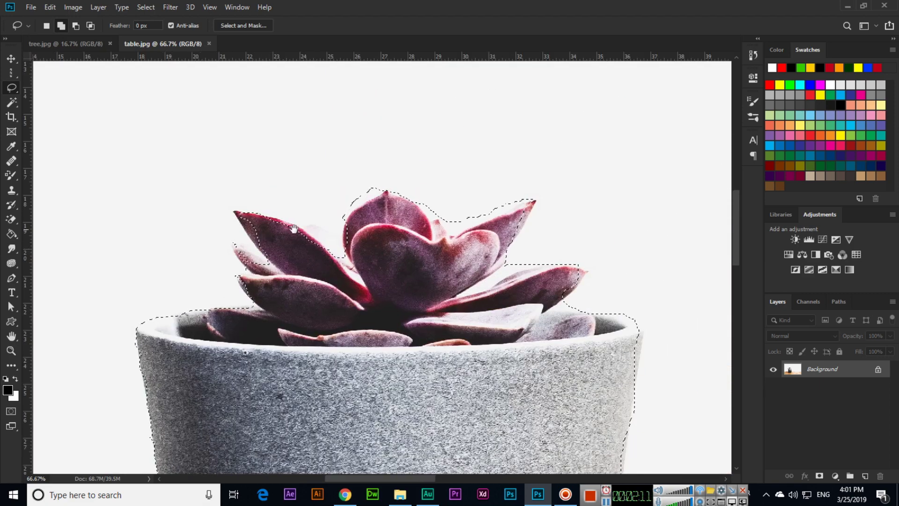
key(ctrl+plus)
key(ctrl+plus)
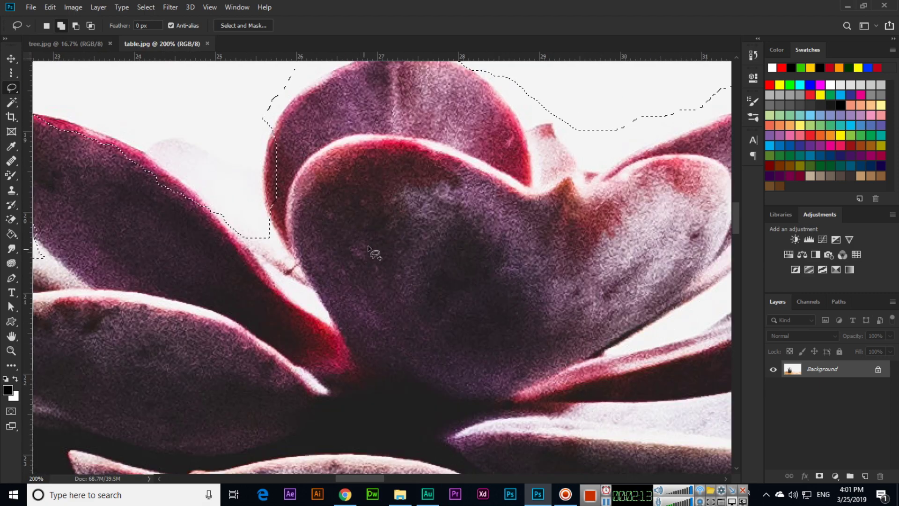
drag(374, 253, 378, 372)
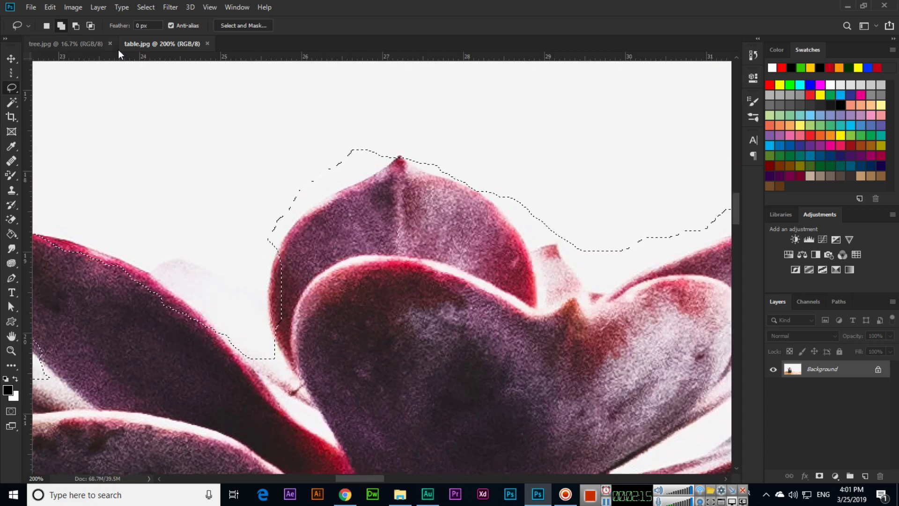
click(76, 26)
mouse_move(278, 194)
mouse_down()
mouse_move(262, 246)
mouse_move(270, 252)
mouse_move(297, 219)
mouse_move(397, 155)
mouse_move(362, 140)
mouse_move(287, 198)
mouse_up()
drag(382, 242, 233, 275)
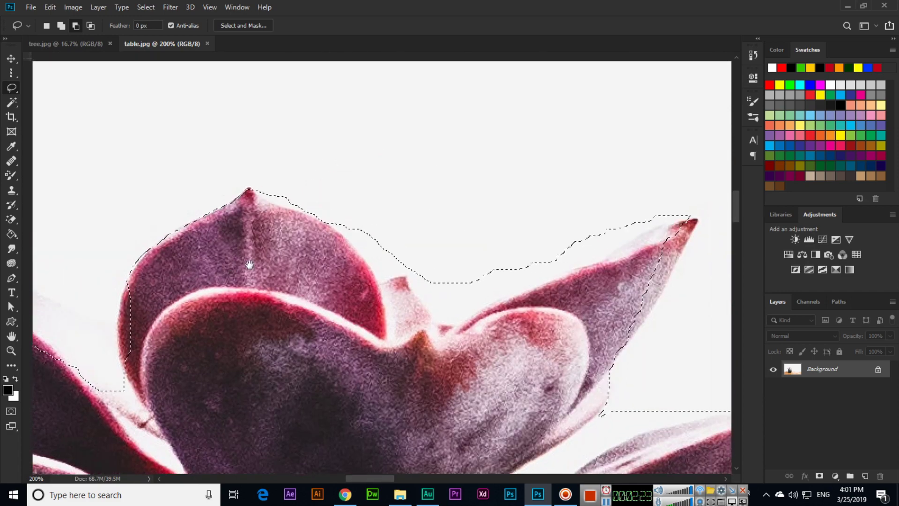
mouse_move(258, 199)
mouse_down()
mouse_move(317, 213)
mouse_move(308, 200)
mouse_move(258, 191)
mouse_up()
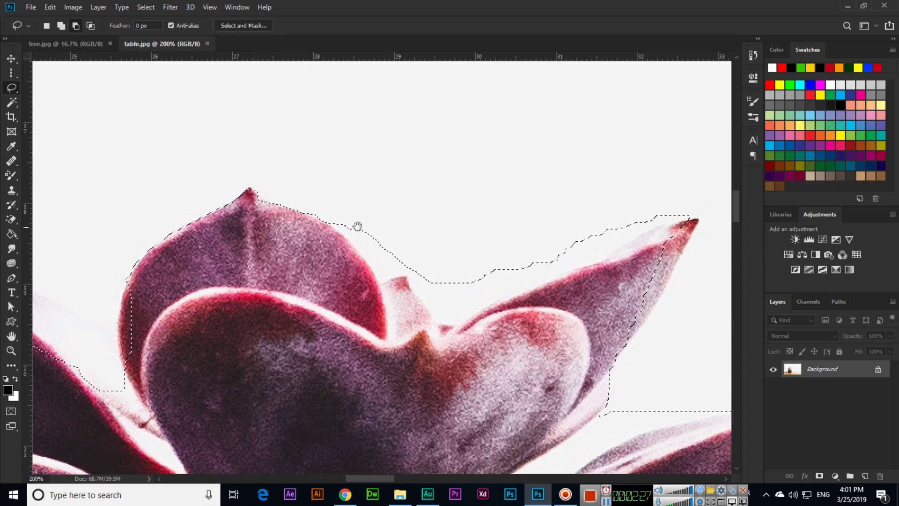
Step: Subtract the background in the notch between the central rear leaf and the pointed upper right leaf
mouse_move(372, 210)
mouse_down()
mouse_move(301, 207)
mouse_move(275, 232)
mouse_move(282, 241)
mouse_up()
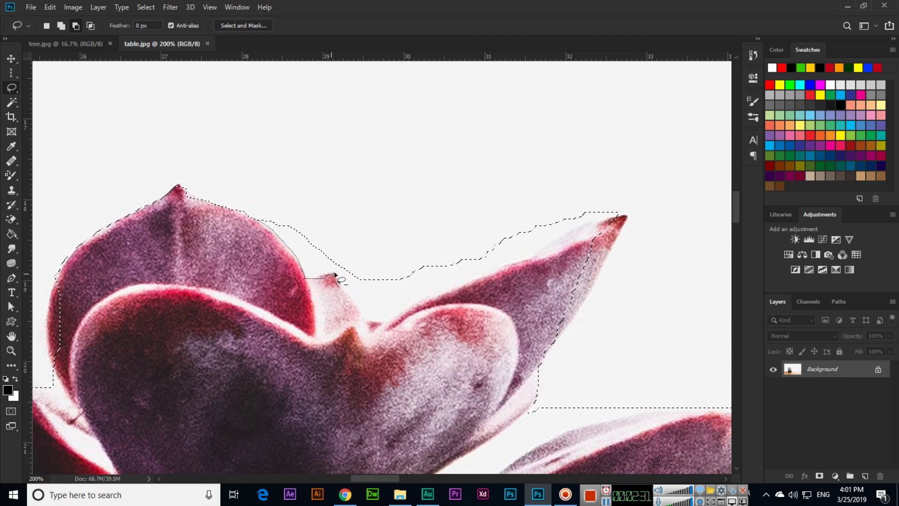
drag(341, 287, 353, 303)
mouse_move(425, 302)
mouse_down()
mouse_move(566, 231)
mouse_move(628, 214)
mouse_move(534, 212)
mouse_move(469, 240)
mouse_move(390, 243)
mouse_move(260, 217)
mouse_up()
Step: Subtract the white gap between the upper right leaves and the lower right leaf from the selection
drag(315, 262, 148, 210)
drag(240, 300, 239, 238)
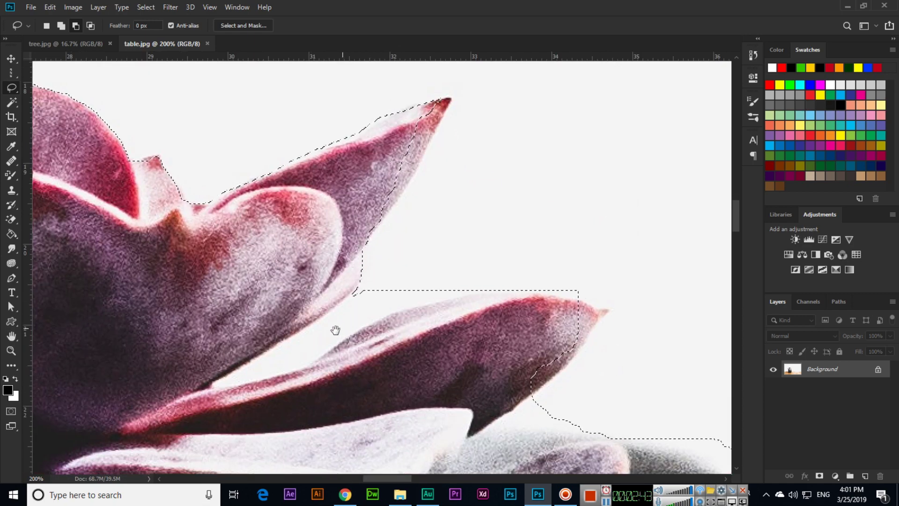
drag(333, 311, 310, 327)
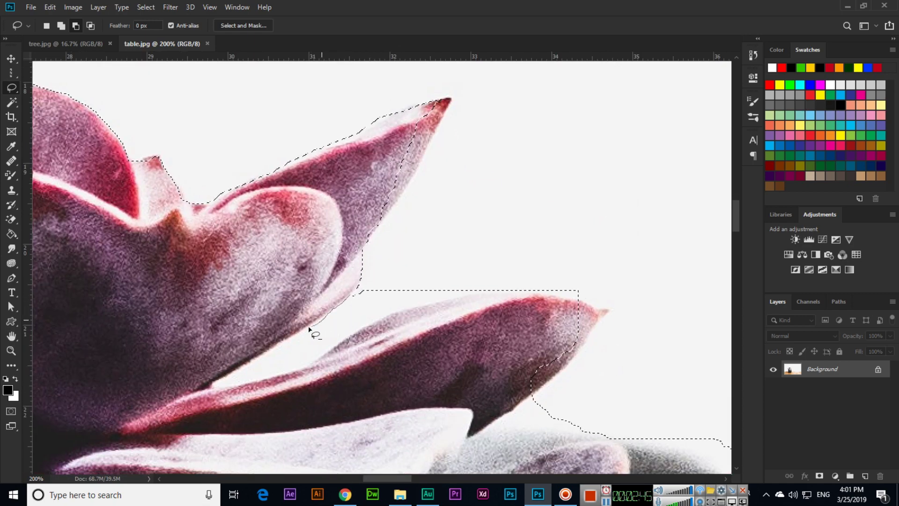
mouse_move(234, 369)
mouse_down()
mouse_move(215, 384)
mouse_move(256, 384)
mouse_up()
drag(341, 338, 421, 291)
Step: Subtract the excess background above the top edge of the lower right leaf from the selection
drag(385, 329, 242, 330)
drag(287, 285, 268, 293)
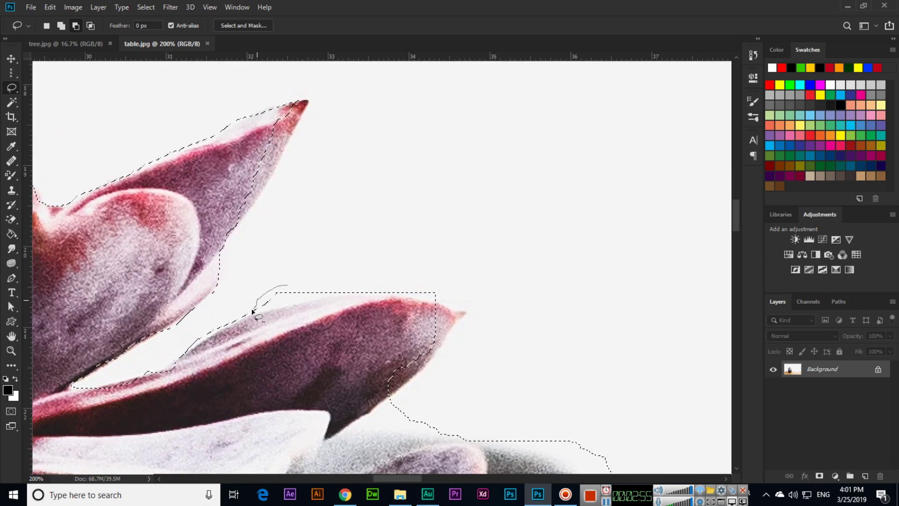
drag(331, 293, 279, 291)
mouse_move(338, 273)
mouse_down()
mouse_move(245, 265)
mouse_move(342, 282)
mouse_up()
Step: Subtract the background between the underside of the lower right leaf and the pot's rear rim
scroll(355, 281, down, 5)
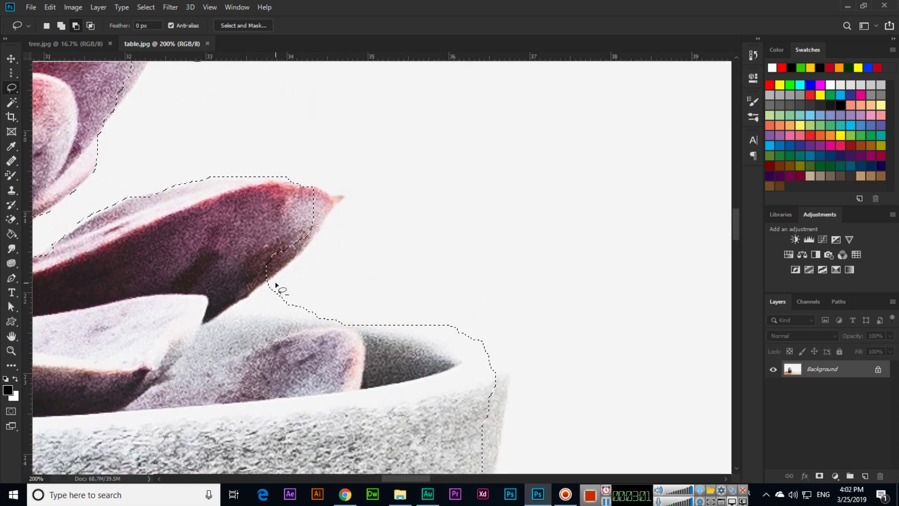
drag(218, 317, 255, 318)
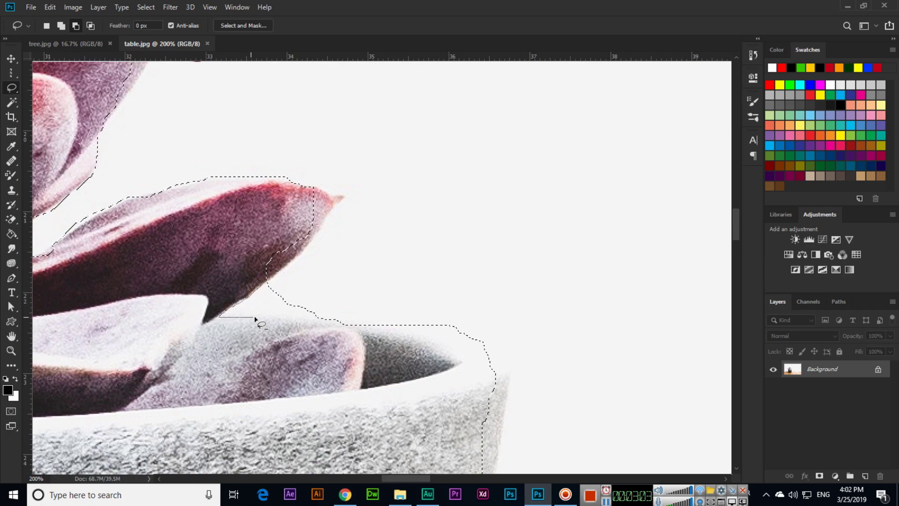
mouse_move(347, 316)
mouse_down()
mouse_move(295, 287)
mouse_move(268, 286)
mouse_up()
Step: Subtract the slivers of white background outside the upper and middle parts of the pot's right side from the selection
drag(358, 295, 295, 182)
drag(329, 232, 329, 161)
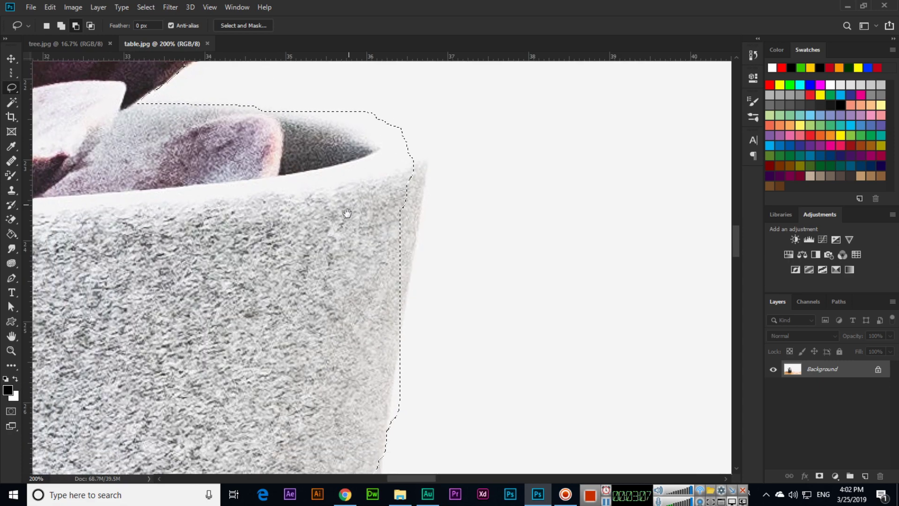
drag(381, 288, 346, 174)
drag(371, 246, 361, 258)
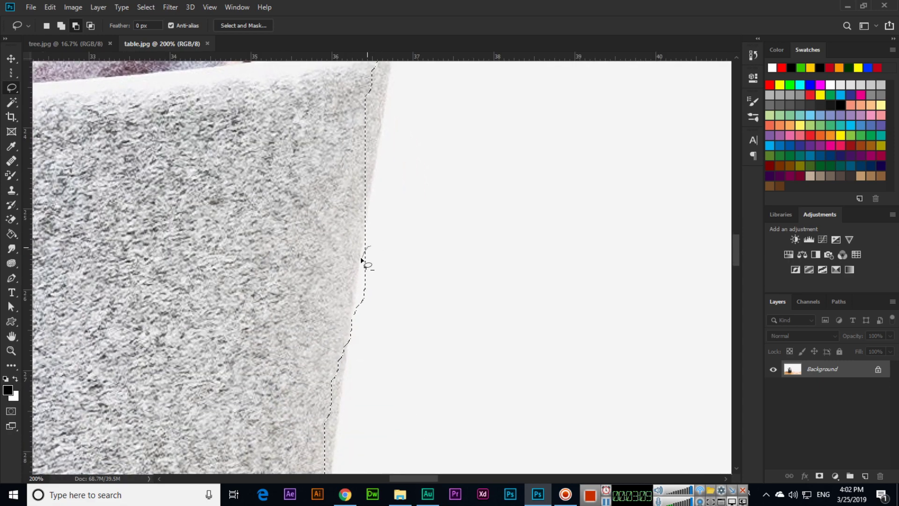
mouse_move(364, 298)
mouse_down()
mouse_move(394, 303)
mouse_move(405, 129)
mouse_move(343, 236)
mouse_up()
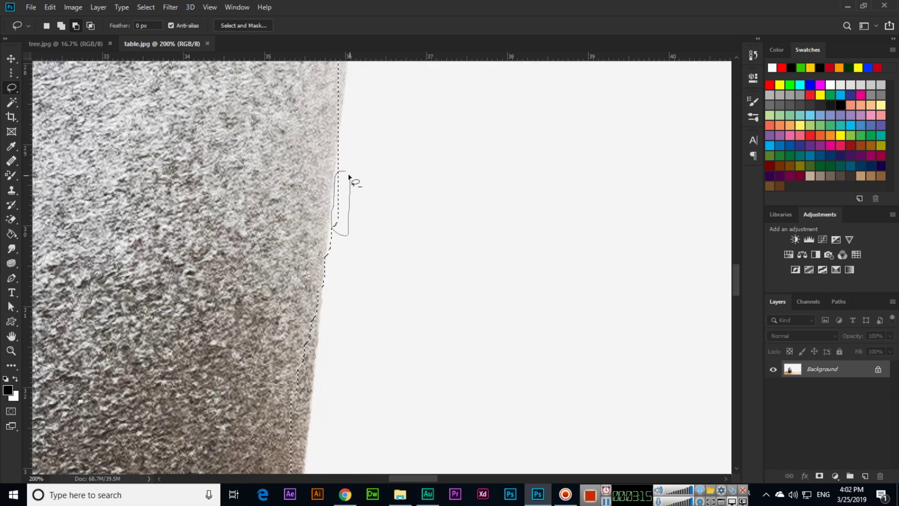
drag(348, 175, 346, 172)
Step: Subtract the white background sliver outside the pot's right side just above the table's back edge
drag(380, 177, 374, 107)
drag(339, 375, 372, 236)
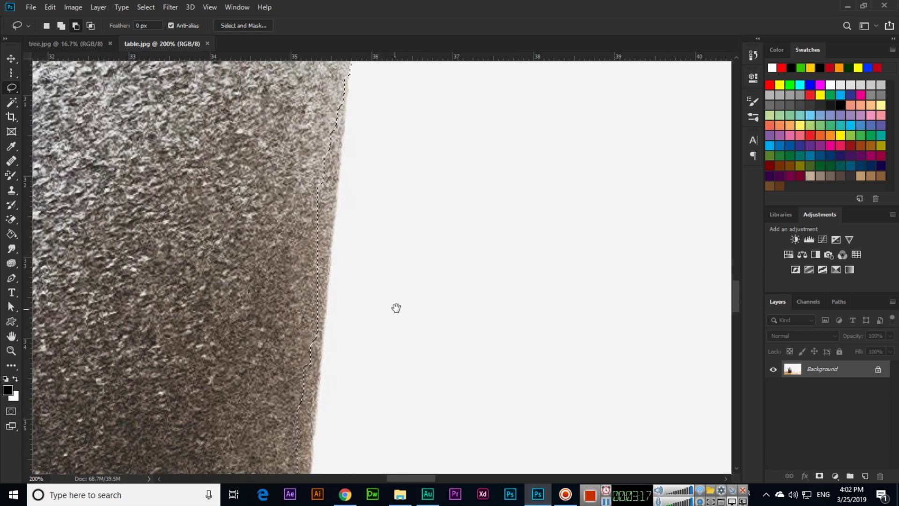
drag(396, 307, 407, 203)
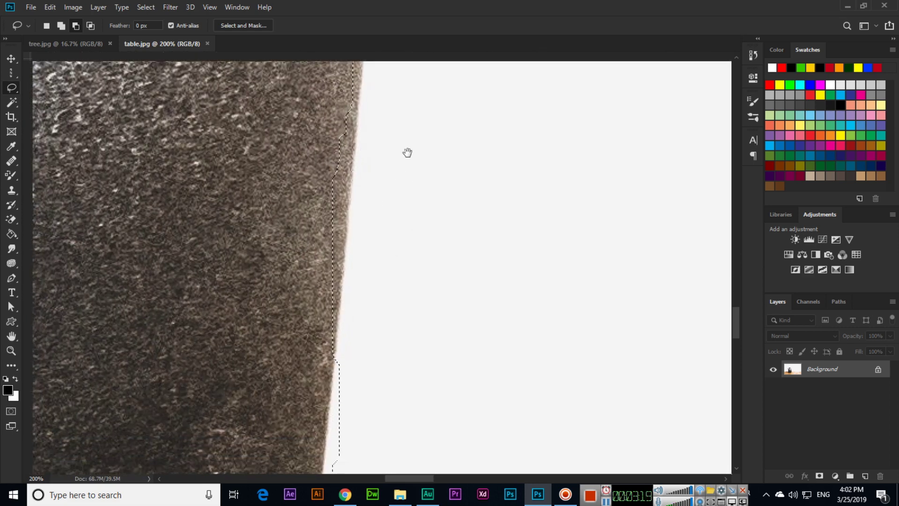
drag(354, 237, 383, 211)
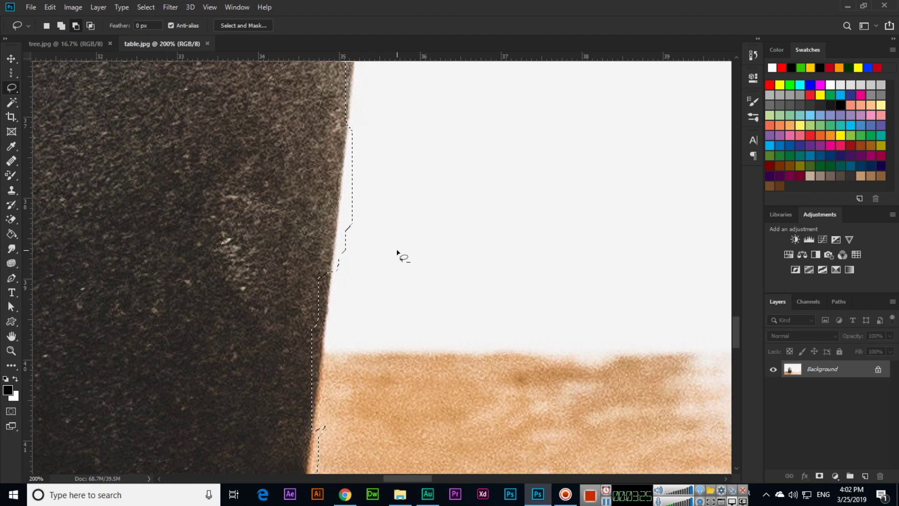
mouse_move(388, 216)
mouse_down()
mouse_move(381, 262)
mouse_move(383, 223)
mouse_move(321, 262)
mouse_move(420, 227)
mouse_move(397, 207)
mouse_up()
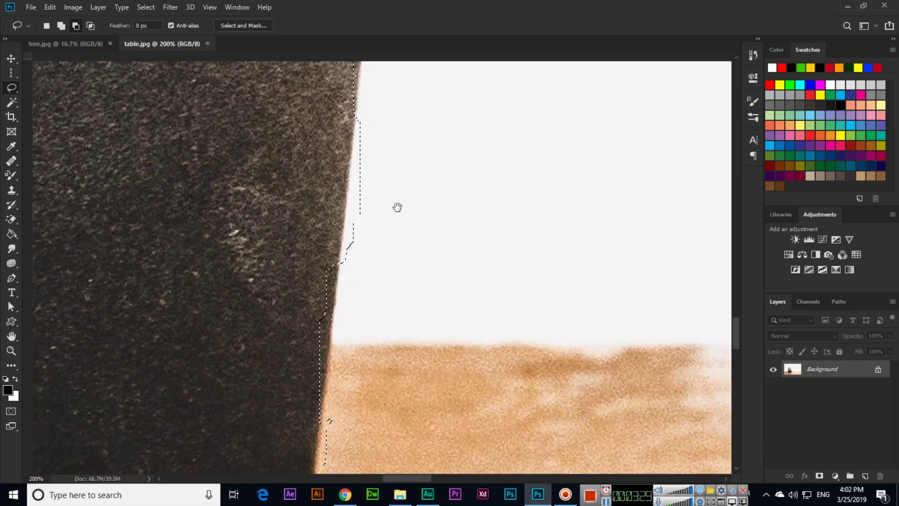
key(ctrl+r)
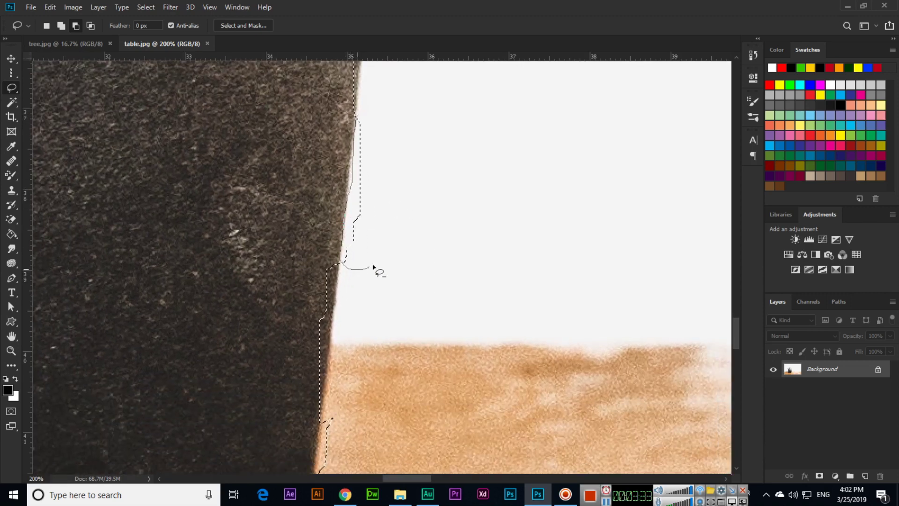
drag(366, 124, 357, 116)
Step: Subtract the small strip of wood outside the pot's right side just below the table's back edge
key(space)
drag(379, 208, 389, 106)
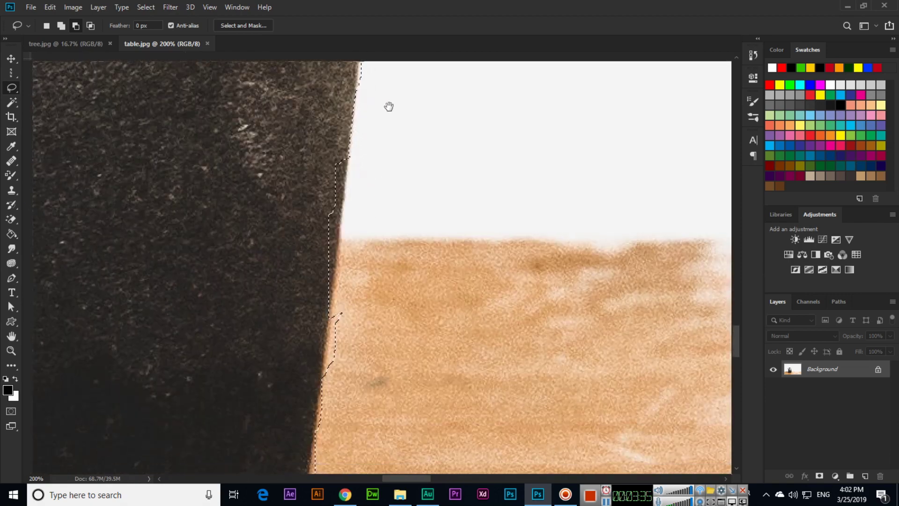
drag(380, 155, 396, 94)
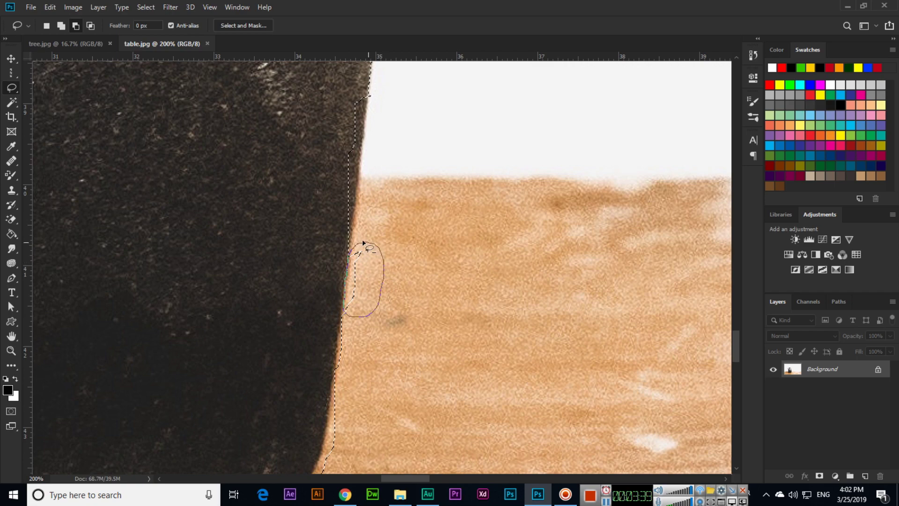
drag(363, 243, 361, 244)
Step: Subtract the excess tabletop around the pot's rounded lower right corner from the selection
key(space)
mouse_move(386, 416)
mouse_down()
mouse_move(383, 253)
mouse_move(419, 223)
mouse_up()
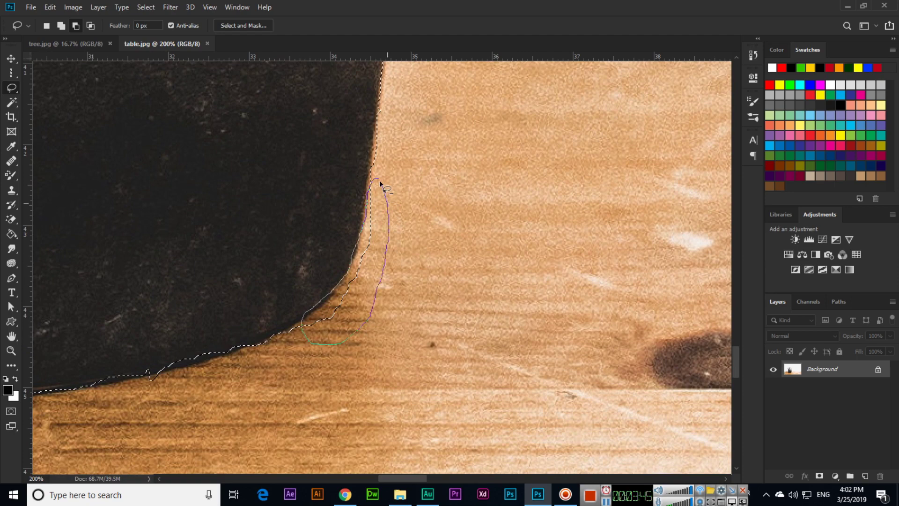
drag(380, 182, 383, 187)
Step: Switch the lasso to add mode and add the missing strip of the pot's right side just below the rim
key(space)
mouse_move(322, 228)
mouse_down()
mouse_move(452, 147)
mouse_move(493, 133)
mouse_up()
drag(389, 204, 482, 192)
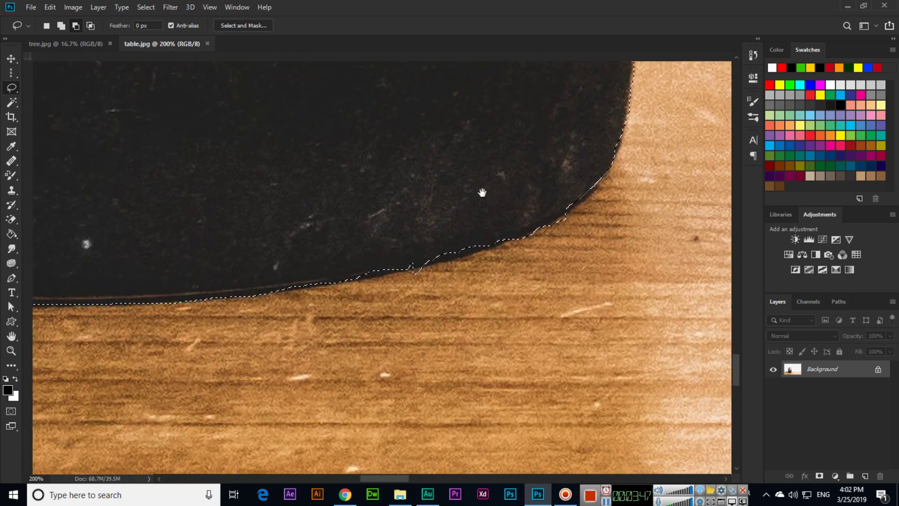
key(ctrl+0)
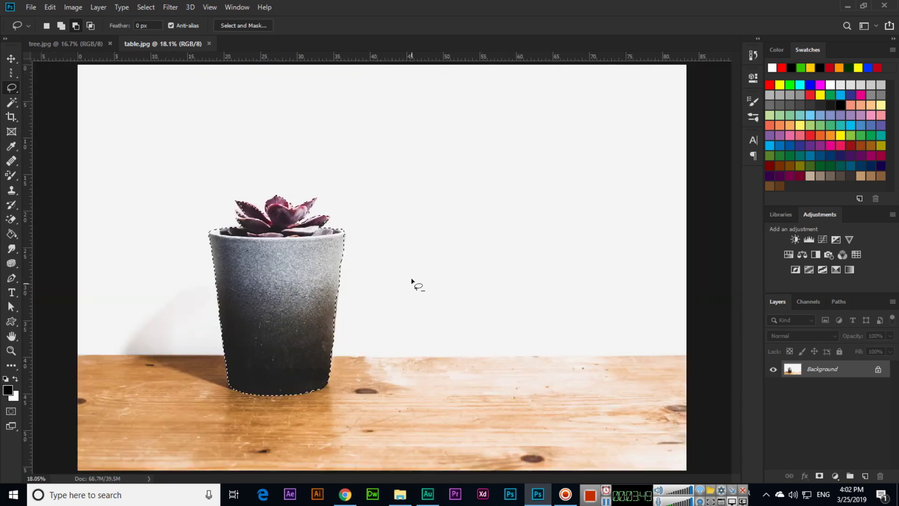
key(ctrl+plus)
key(ctrl+plus)
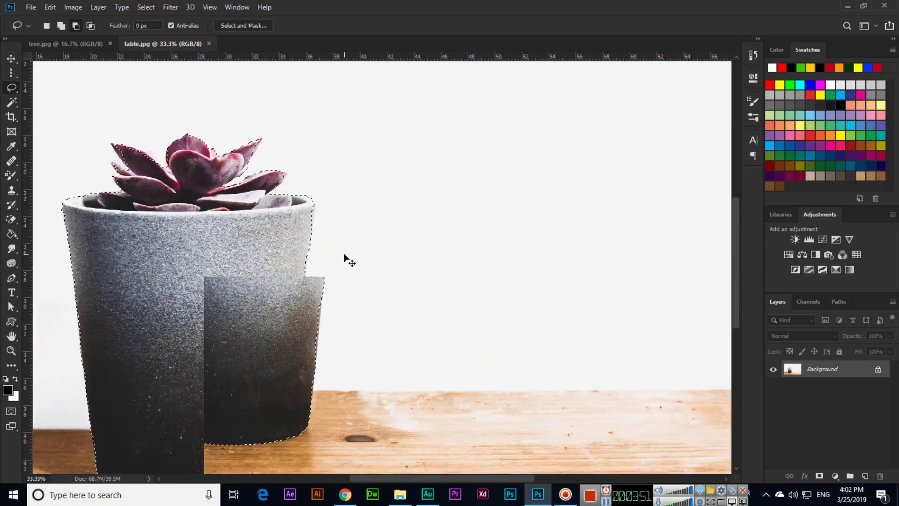
key(ctrl+plus)
key(ctrl+plus)
key(space)
drag(266, 212, 373, 208)
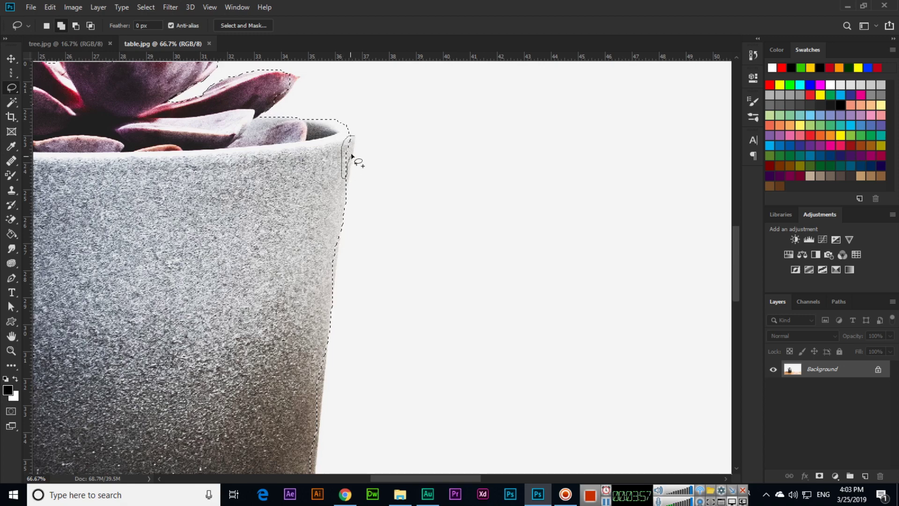
drag(354, 137, 351, 136)
Step: Add the missing strips along the middle of the pot's right side to the selection
key(space)
mouse_move(358, 211)
mouse_down()
mouse_move(352, 139)
mouse_move(328, 172)
mouse_move(333, 167)
mouse_up()
scroll(355, 198, down, 3)
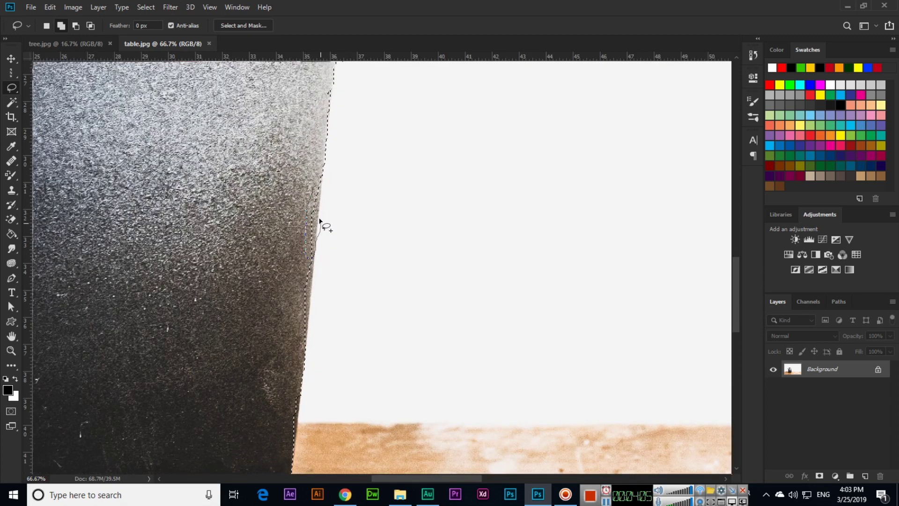
drag(318, 191, 319, 192)
scroll(348, 206, down, 2)
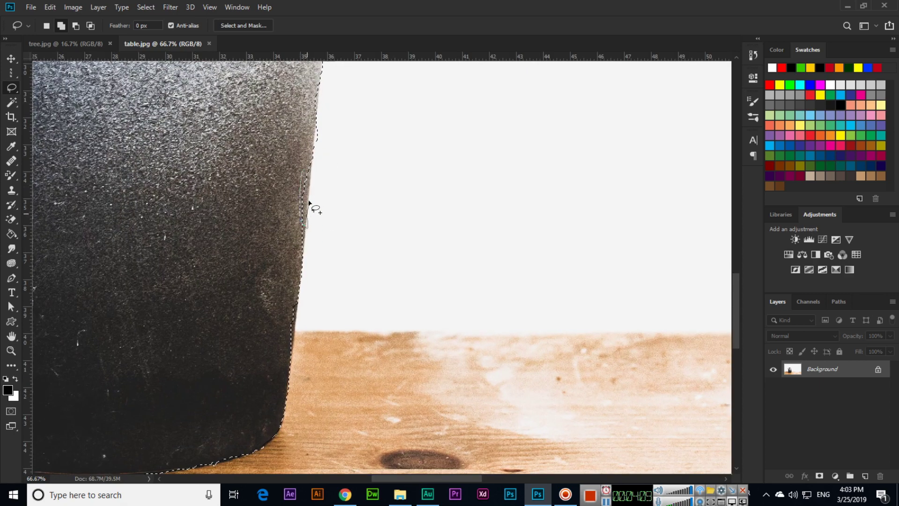
drag(309, 169, 310, 172)
Step: Add the missing strip of the pot's right side where it crosses the table's back edge
scroll(339, 227, down, 2)
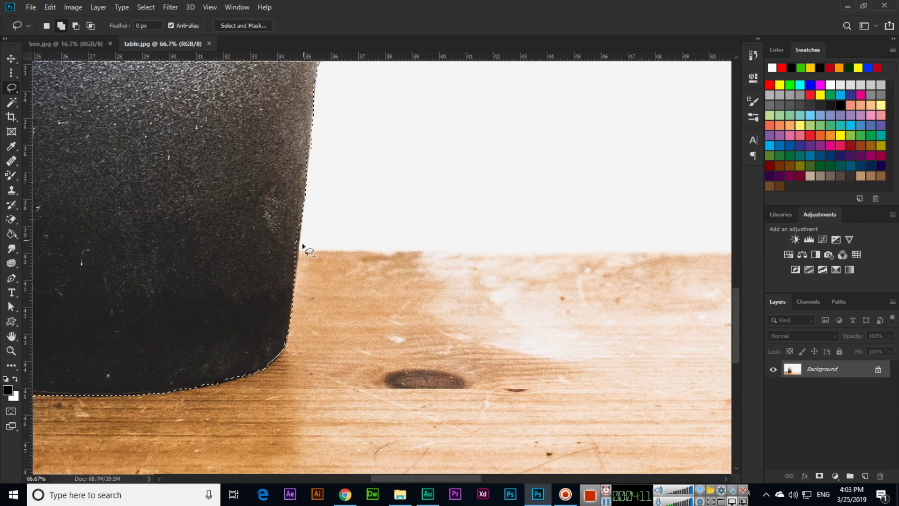
key(ctrl+plus)
key(ctrl+plus)
key(ctrl+plus)
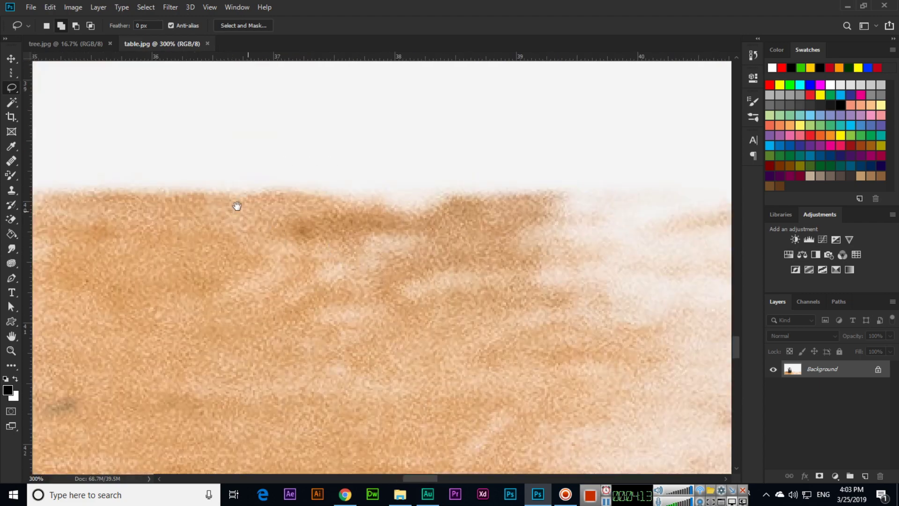
drag(224, 198, 515, 211)
mouse_move(330, 133)
mouse_down()
mouse_move(315, 194)
mouse_move(317, 329)
mouse_up()
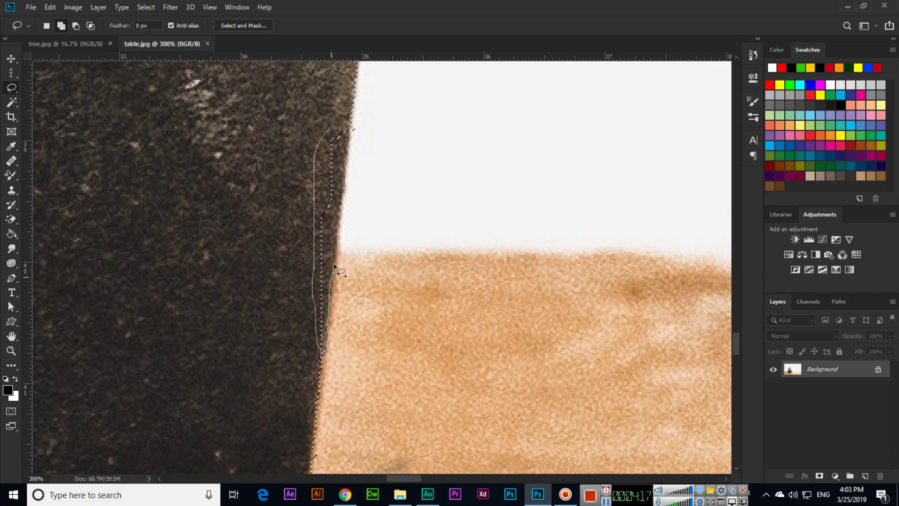
mouse_move(347, 143)
mouse_down()
mouse_move(331, 133)
mouse_move(351, 133)
mouse_up()
Step: Add the missing dark slivers along the right half of the pot's bottom edge to the selection
mouse_move(314, 283)
mouse_down()
mouse_move(335, 176)
mouse_move(349, 188)
mouse_up()
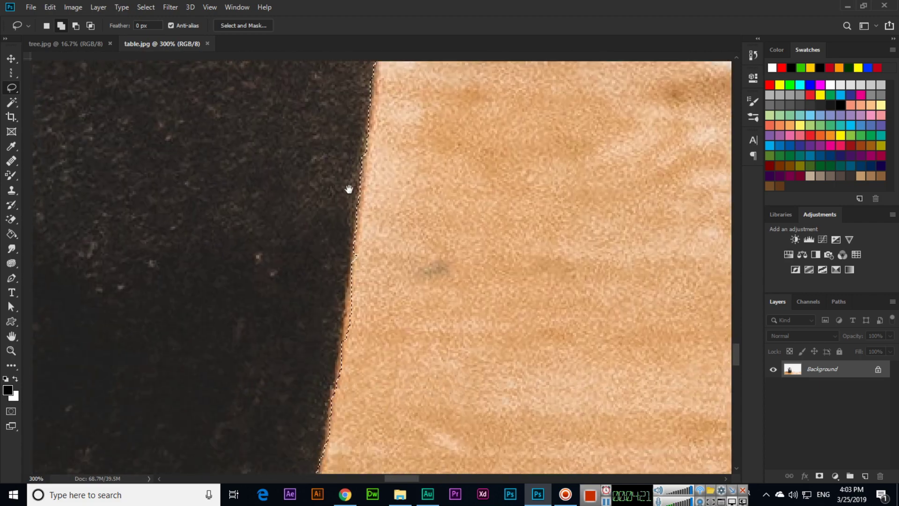
mouse_move(341, 289)
mouse_down()
mouse_move(387, 177)
mouse_move(365, 237)
mouse_move(470, 190)
mouse_move(383, 265)
mouse_up()
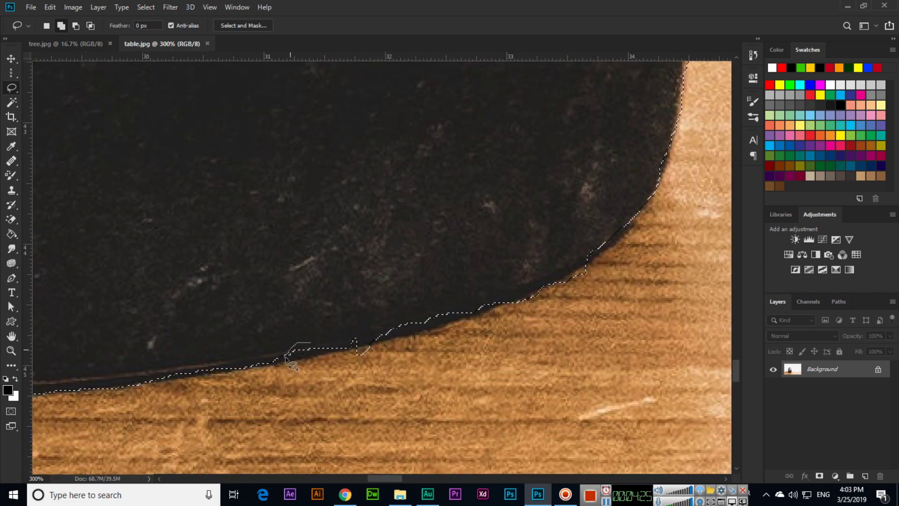
drag(345, 351, 312, 343)
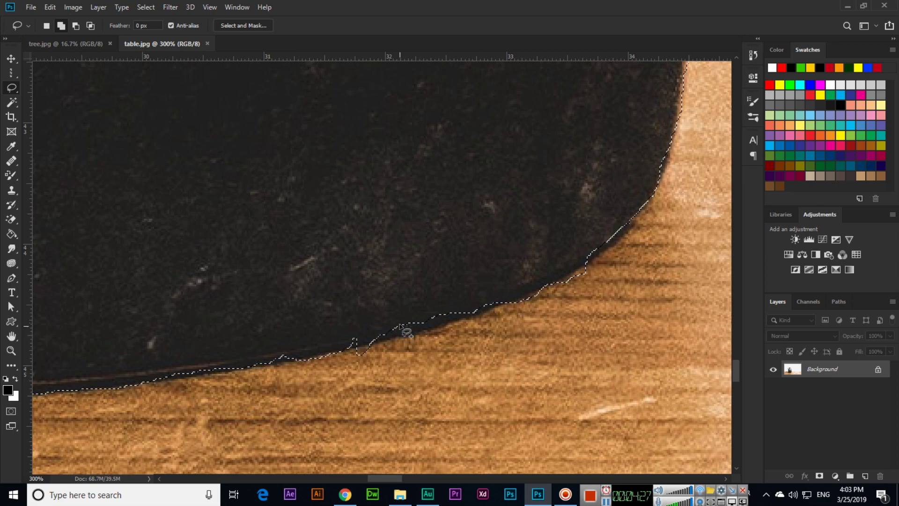
drag(414, 318, 386, 322)
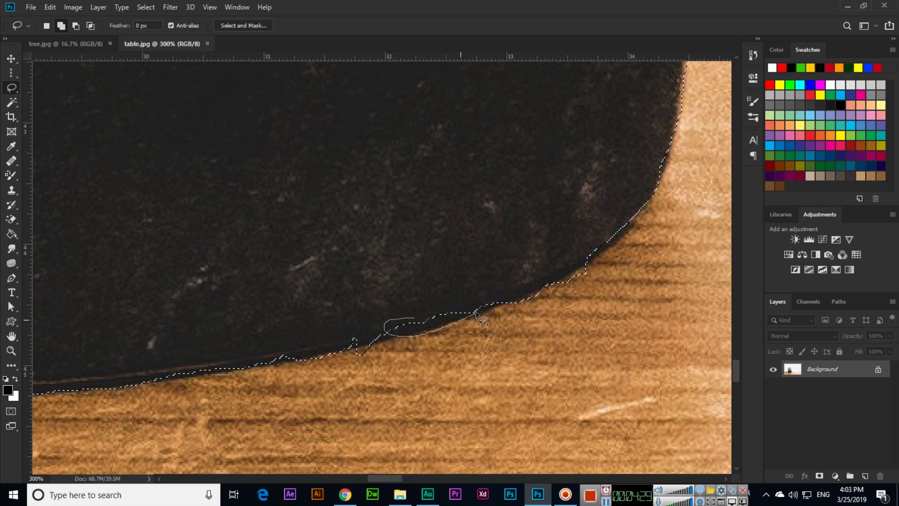
drag(487, 303, 491, 304)
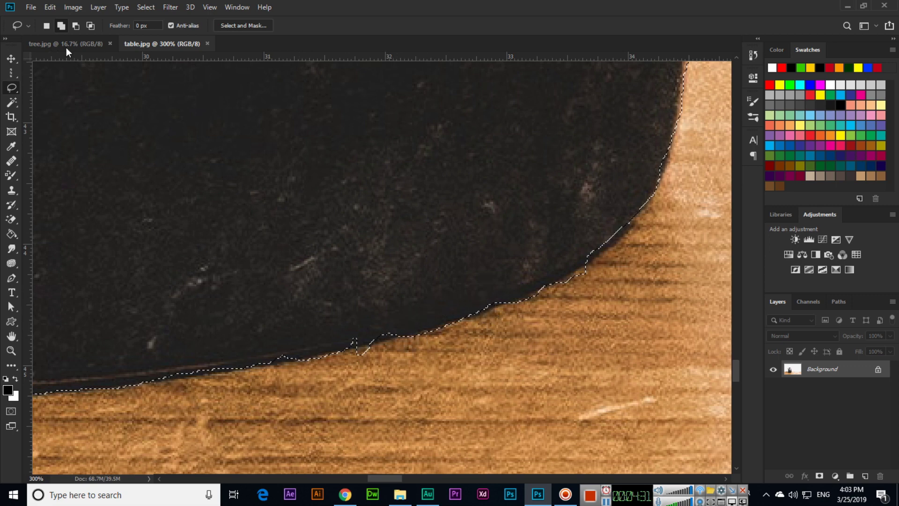
Step: In subtract mode, remove the stray wood notch under the pot's bottom edge and the wood sliver along its lower left curve
click(76, 26)
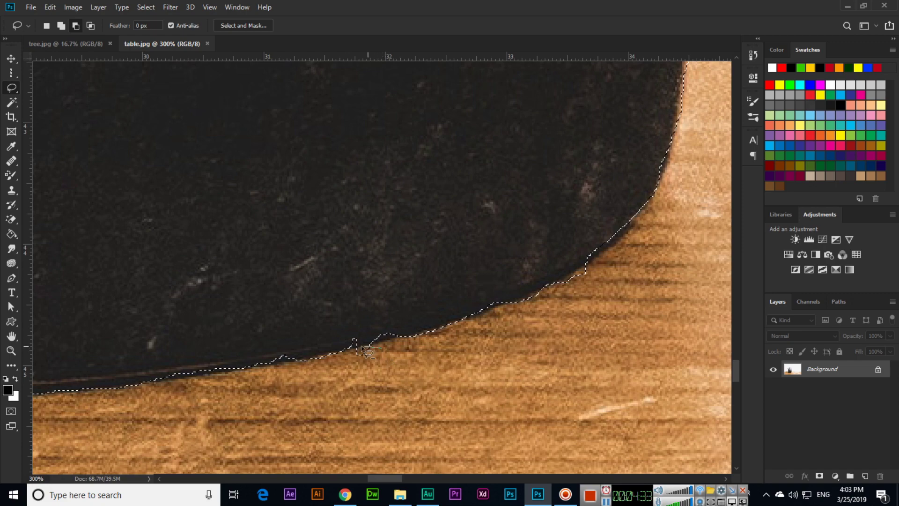
drag(387, 361, 390, 360)
key(space)
drag(82, 348, 323, 302)
mouse_move(35, 291)
mouse_down()
mouse_move(258, 311)
mouse_move(277, 293)
mouse_move(381, 327)
mouse_move(488, 281)
mouse_move(478, 298)
mouse_up()
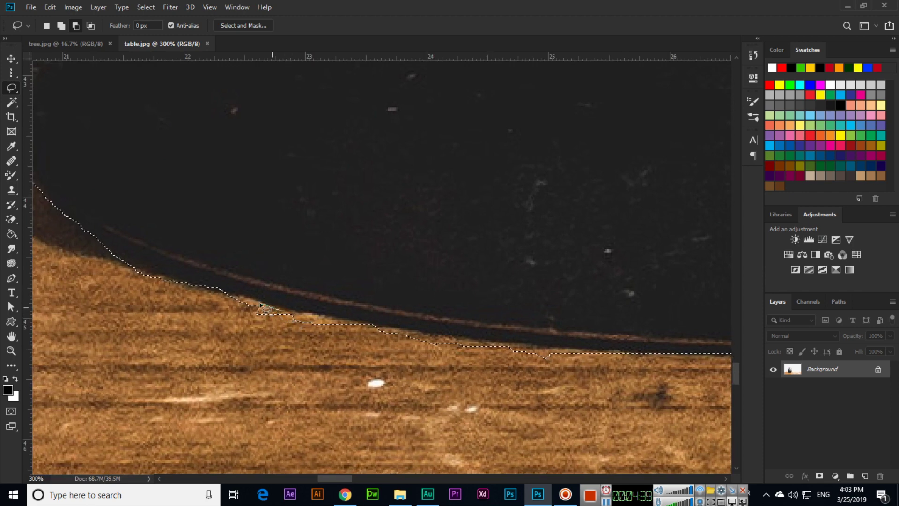
mouse_move(236, 315)
mouse_down()
mouse_move(312, 355)
mouse_move(579, 364)
mouse_up()
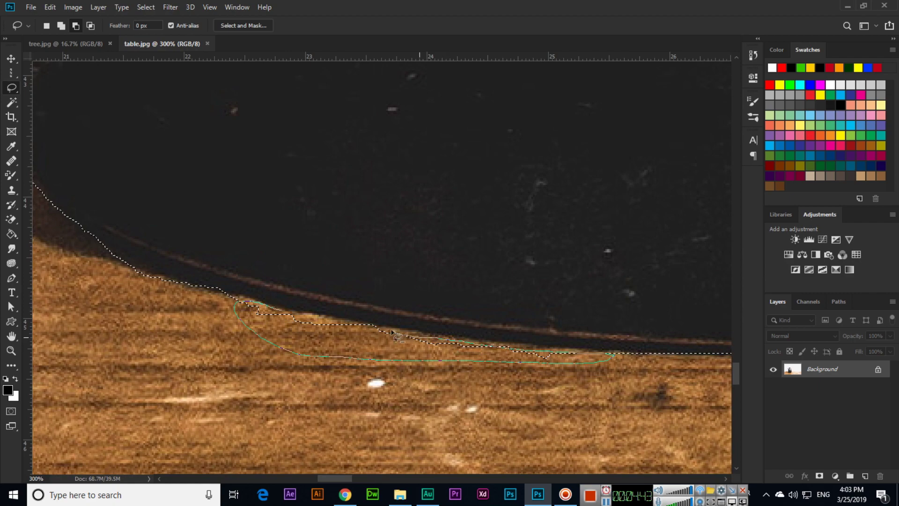
drag(290, 310, 285, 308)
Step: Subtract the white sliver outside the middle of the pot's left side and add the missing pot edge just beneath it
drag(339, 303, 565, 382)
drag(336, 273, 356, 358)
key(ctrl+minus)
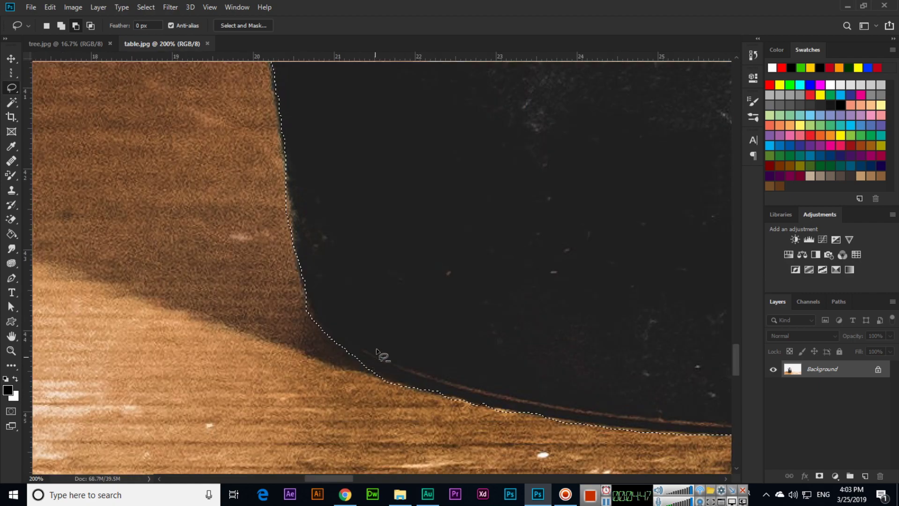
drag(356, 155, 381, 349)
drag(373, 133, 368, 290)
scroll(368, 291, up, 5)
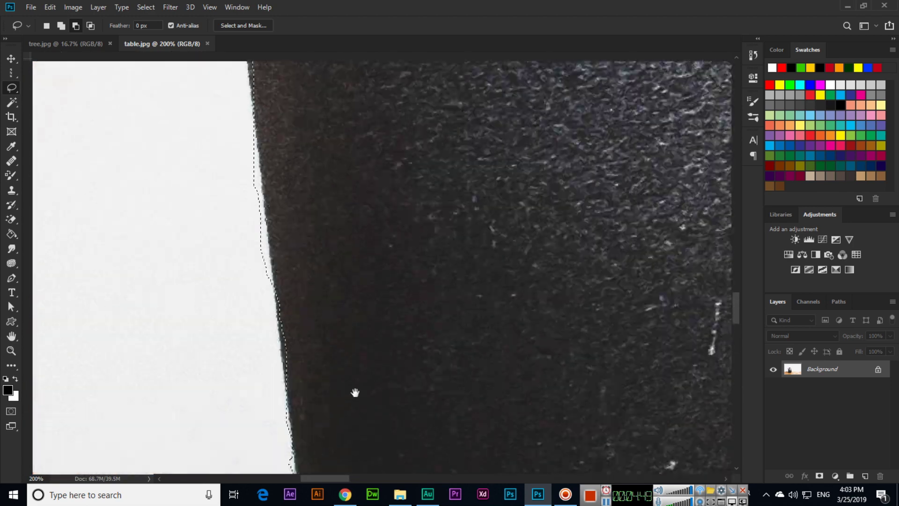
click(61, 26)
click(76, 26)
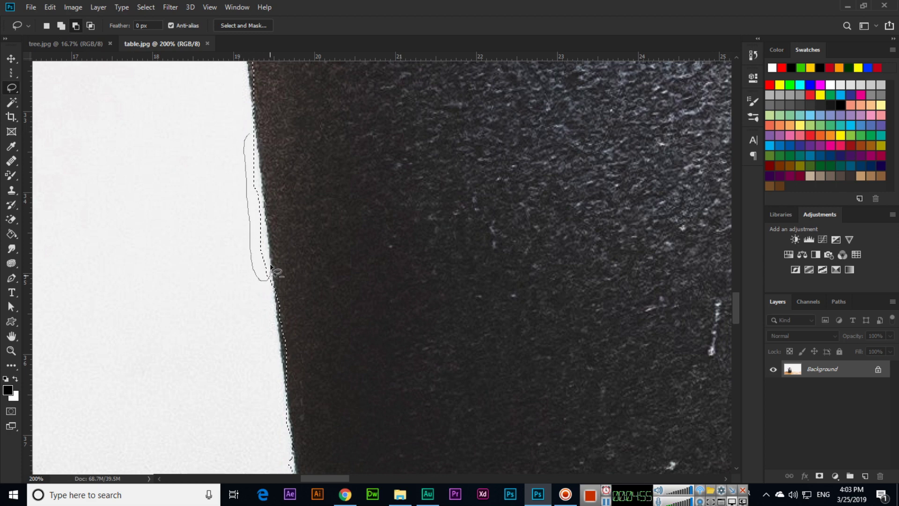
drag(257, 140, 257, 142)
click(61, 25)
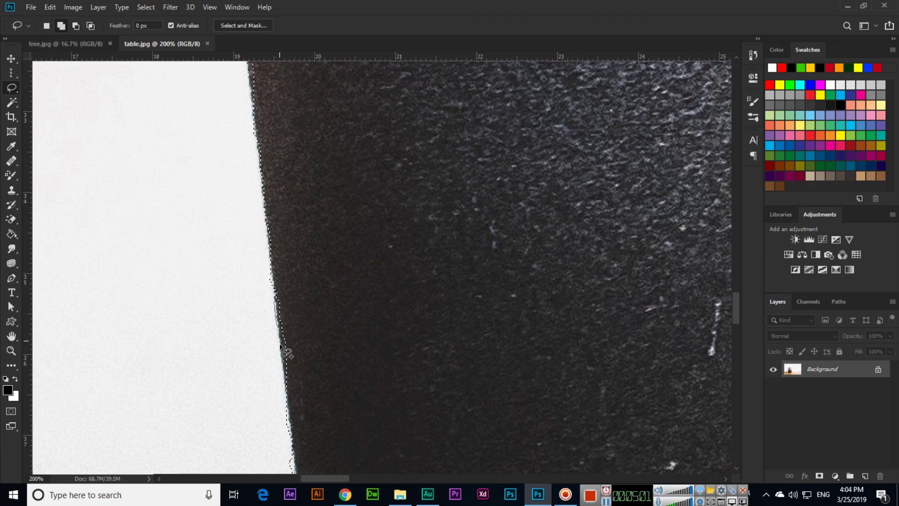
drag(292, 382, 278, 292)
Step: In subtract mode, remove the white slivers and bulge outside the pot's upper left side, up to just below the rim
drag(269, 141, 269, 285)
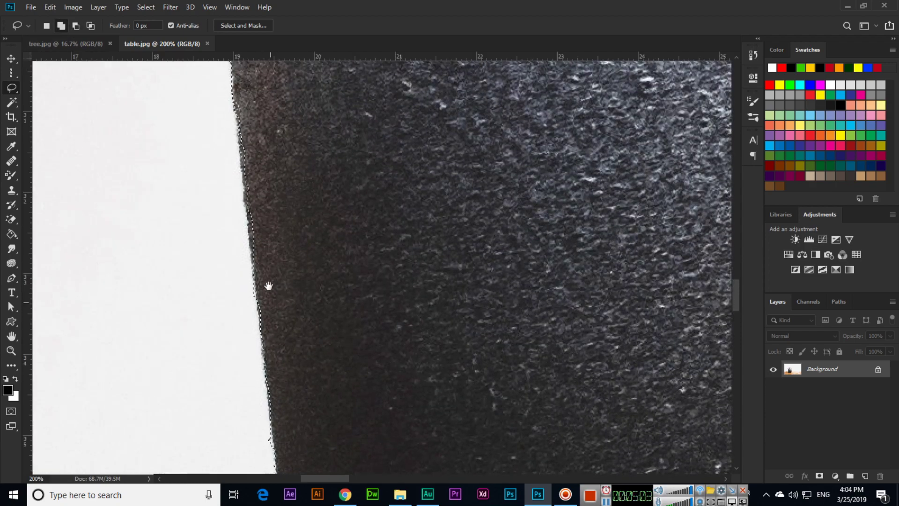
drag(259, 182, 289, 327)
drag(339, 86, 327, 365)
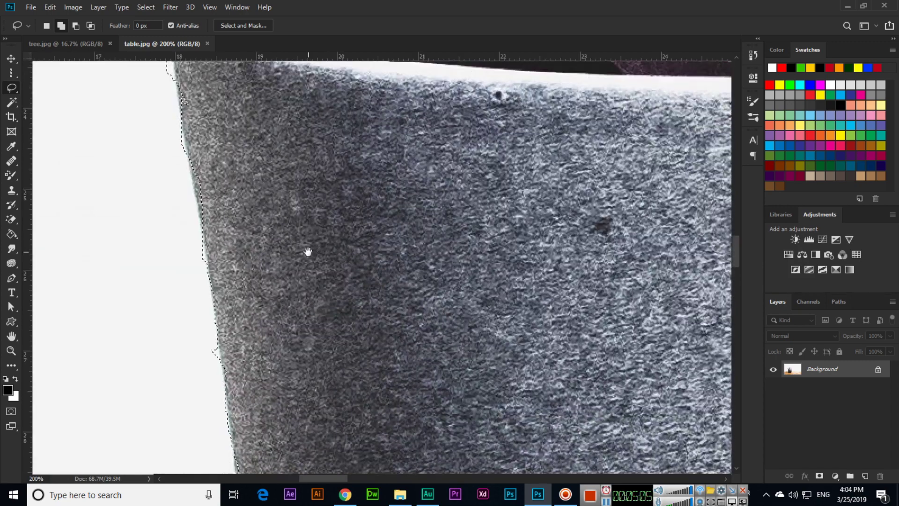
drag(298, 242, 306, 279)
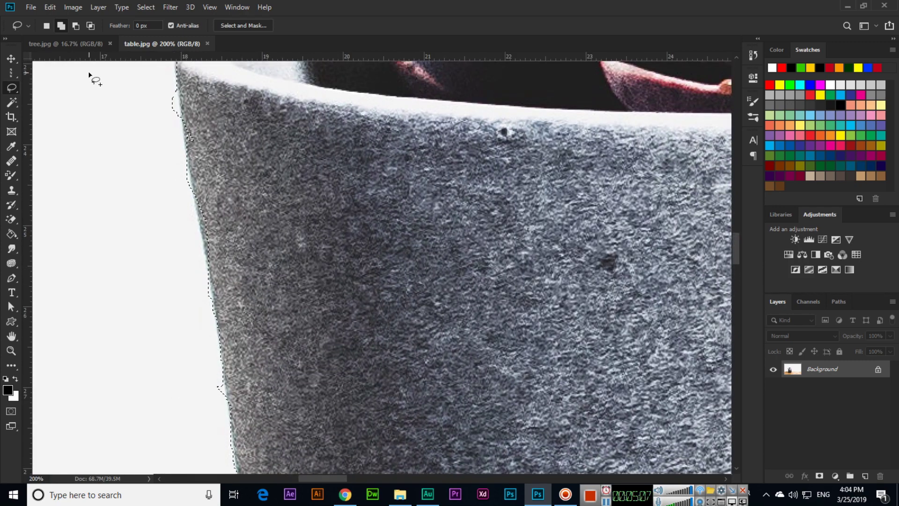
click(75, 26)
mouse_move(214, 373)
mouse_down()
mouse_move(218, 396)
mouse_move(216, 373)
mouse_up()
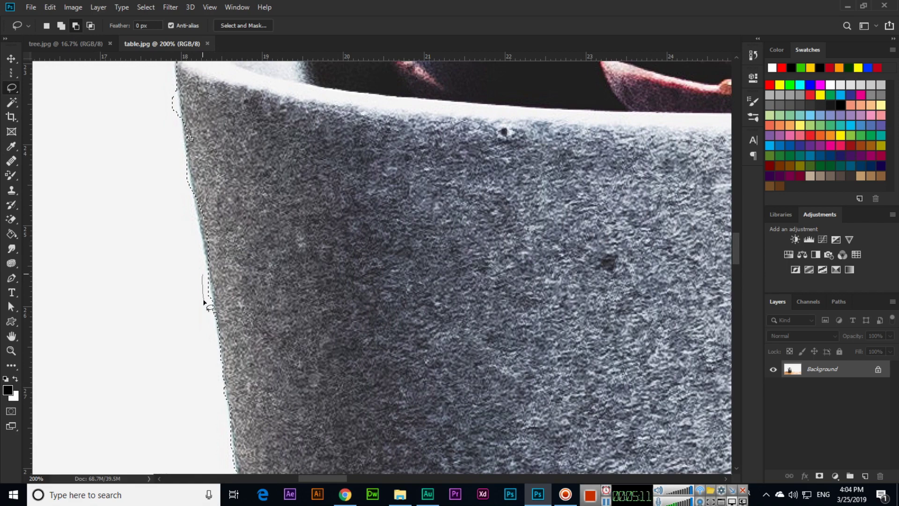
mouse_move(212, 284)
mouse_down()
mouse_move(205, 274)
mouse_move(250, 347)
mouse_up()
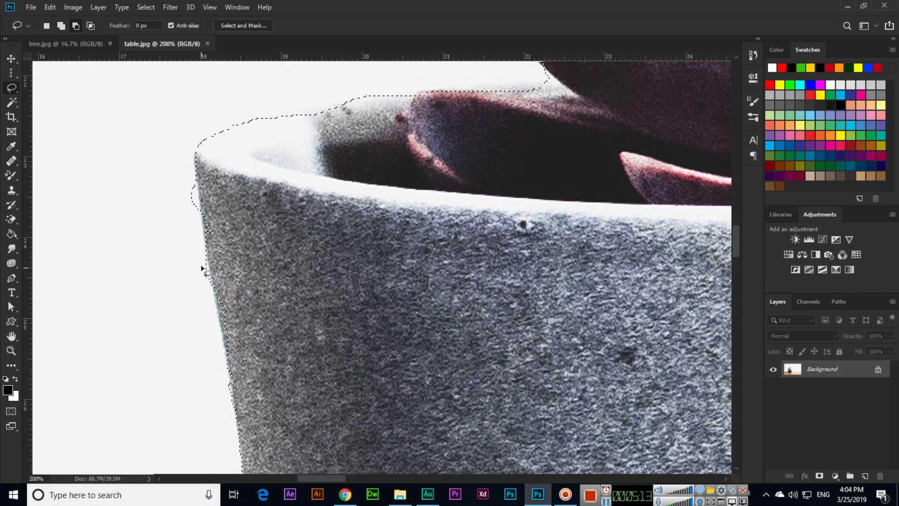
drag(202, 261, 208, 280)
drag(187, 174, 195, 212)
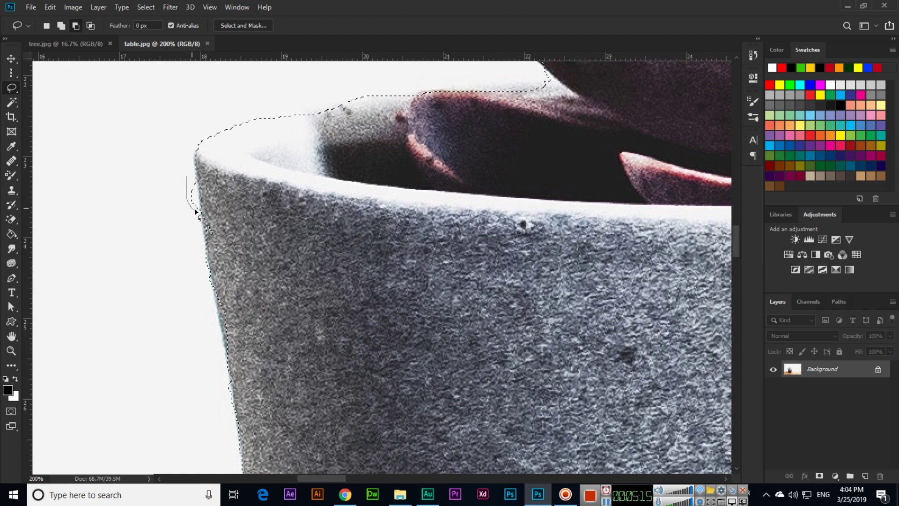
drag(189, 172, 187, 175)
Step: In add mode, include the small pale leaf on the plant's left and the missing lower left edge of the large leaf above it
drag(306, 169, 122, 313)
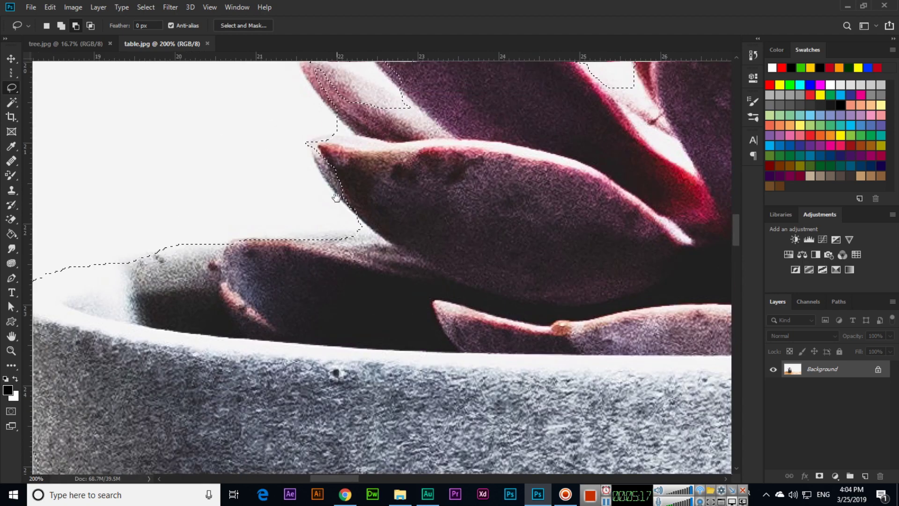
drag(335, 197, 337, 336)
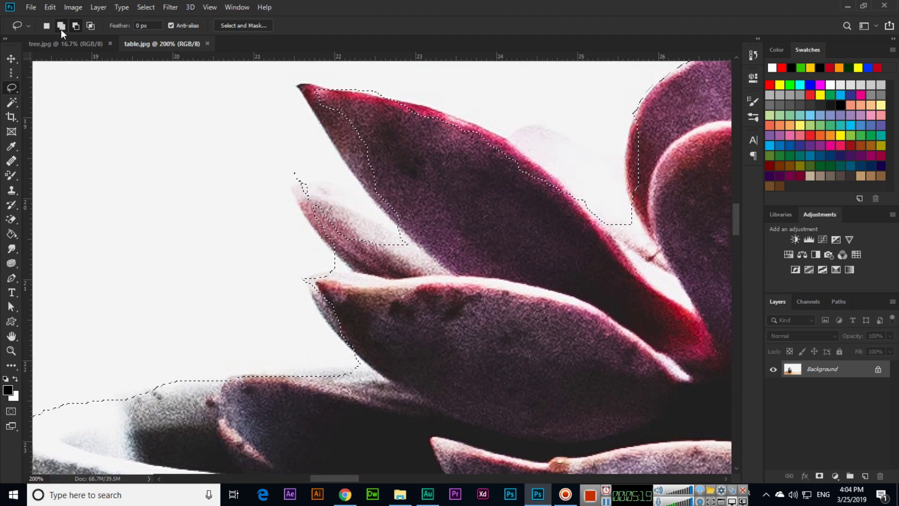
click(61, 27)
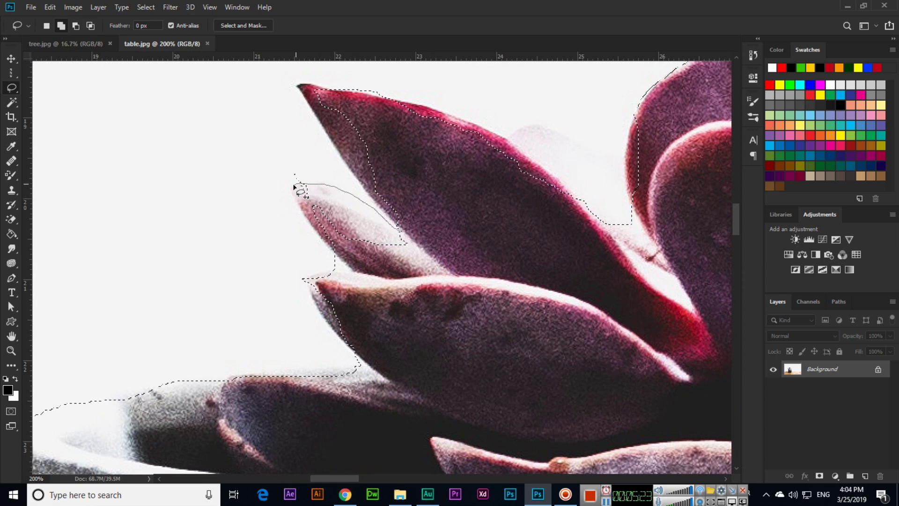
drag(335, 253, 336, 255)
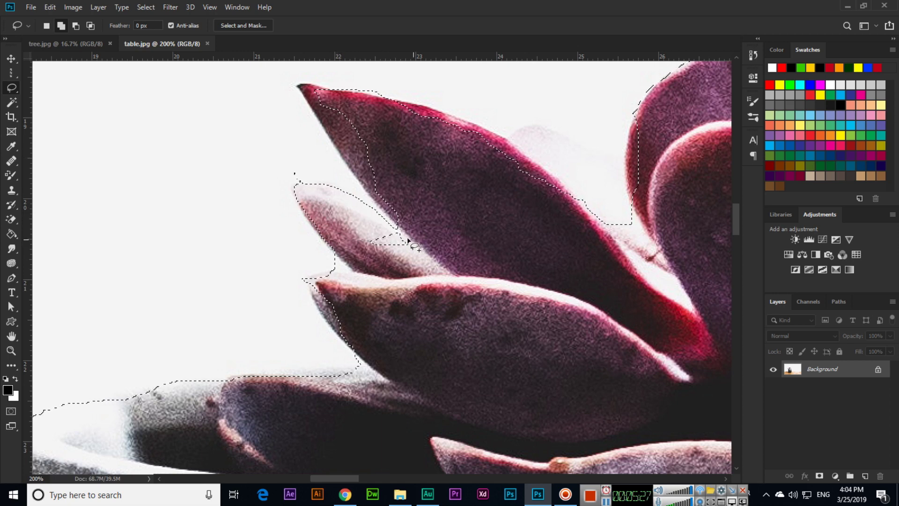
mouse_move(414, 243)
mouse_down()
mouse_move(398, 246)
mouse_move(403, 236)
mouse_move(375, 243)
mouse_up()
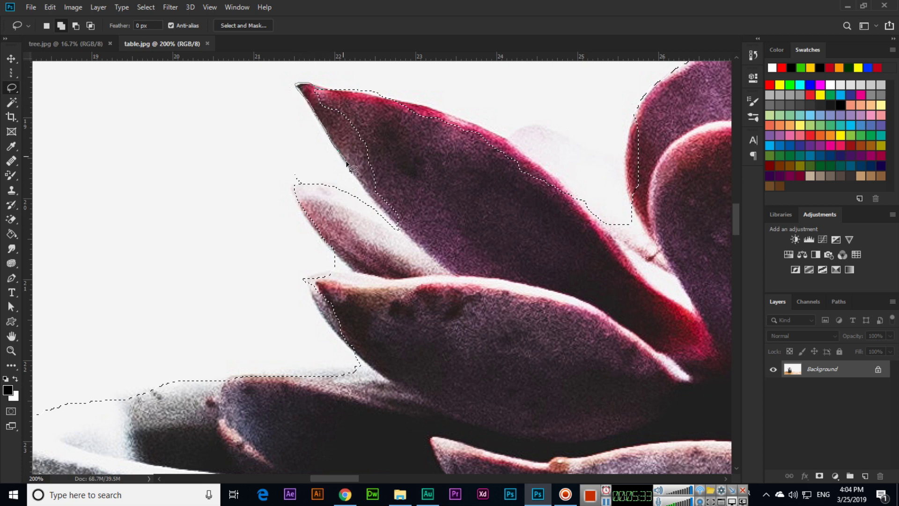
mouse_move(417, 217)
mouse_down()
mouse_move(402, 167)
mouse_move(359, 120)
mouse_up()
drag(323, 94, 309, 89)
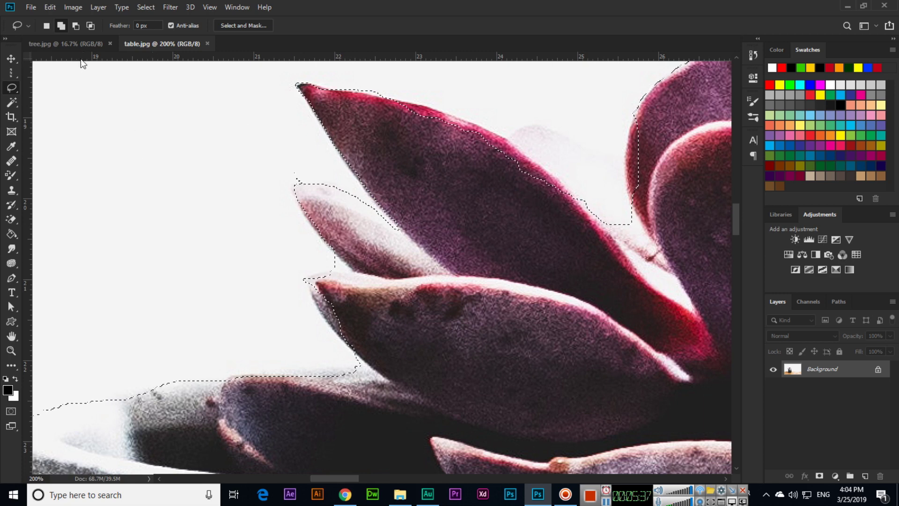
Step: Subtract the stray point at the small pale leaf's tip and add the missing upper edge of the large left leaf
click(75, 25)
mouse_move(295, 165)
mouse_down()
mouse_move(295, 185)
mouse_move(303, 188)
mouse_move(302, 176)
mouse_move(299, 186)
mouse_move(373, 236)
mouse_move(393, 207)
mouse_move(326, 218)
mouse_move(243, 281)
mouse_up()
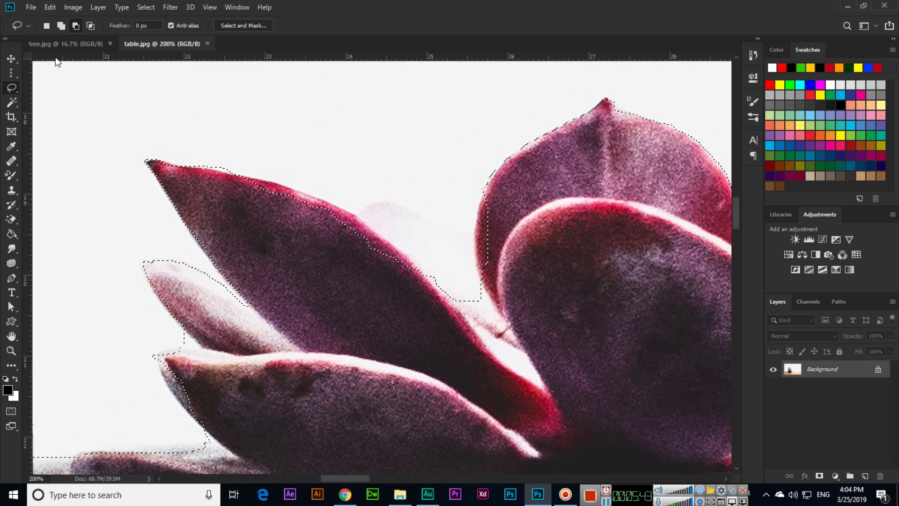
click(62, 26)
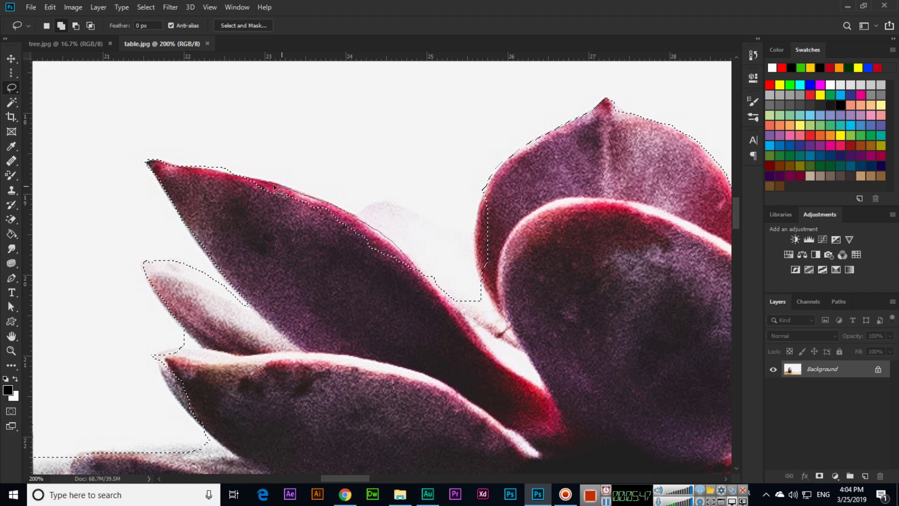
mouse_move(232, 179)
mouse_down()
mouse_move(391, 292)
mouse_move(428, 283)
mouse_up()
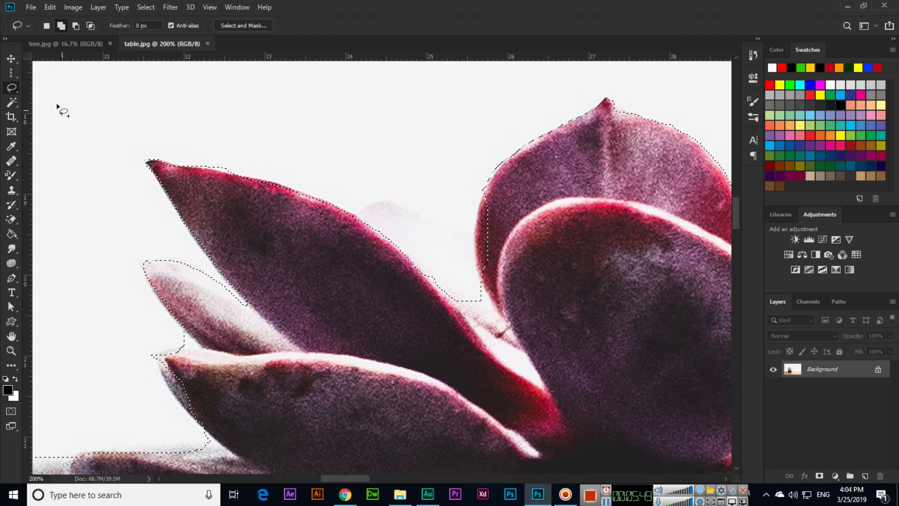
Step: Add the missing left edge of the tall rear leaf and the faint pale leaf between it and the large left leaf
drag(378, 242, 186, 156)
drag(285, 148, 281, 207)
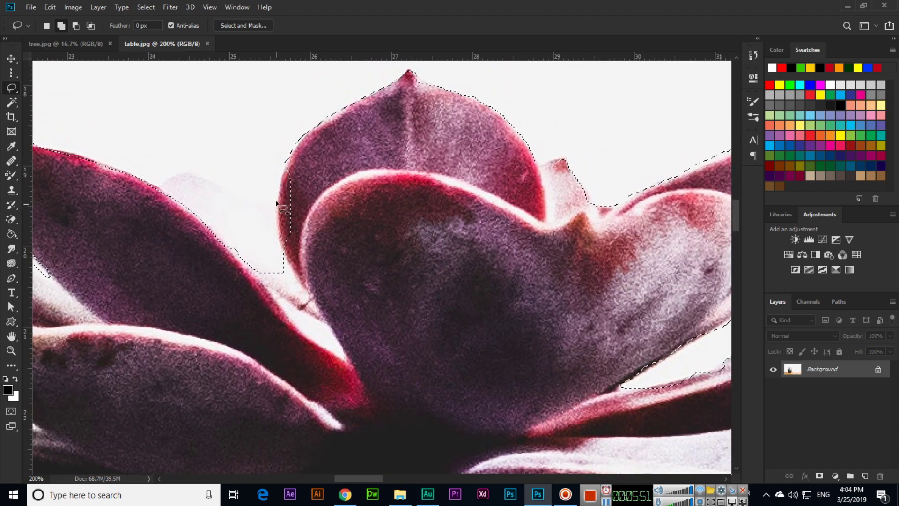
drag(287, 168, 281, 179)
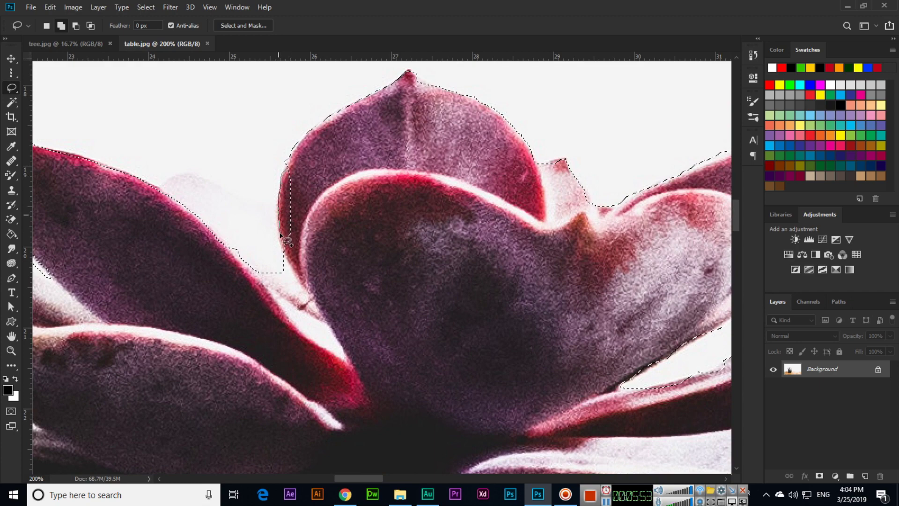
drag(302, 233, 300, 236)
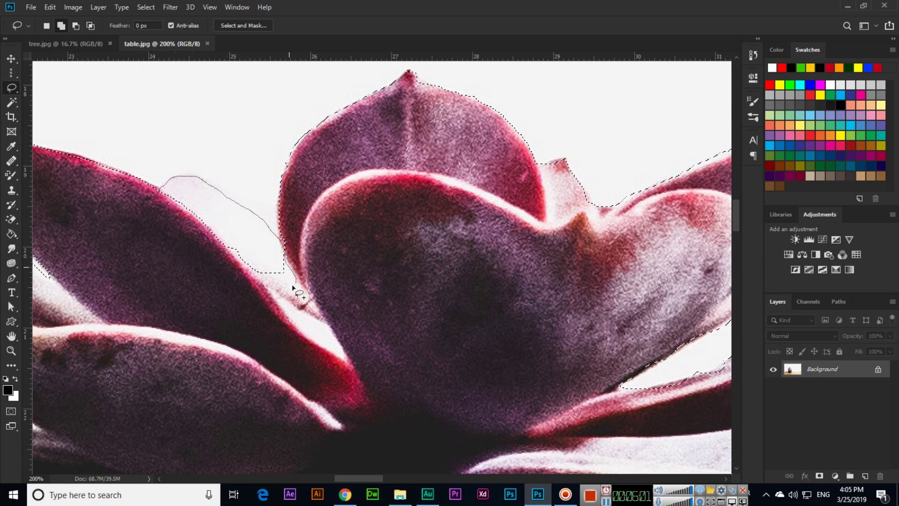
mouse_move(292, 285)
mouse_down()
mouse_move(174, 222)
mouse_move(161, 192)
mouse_up()
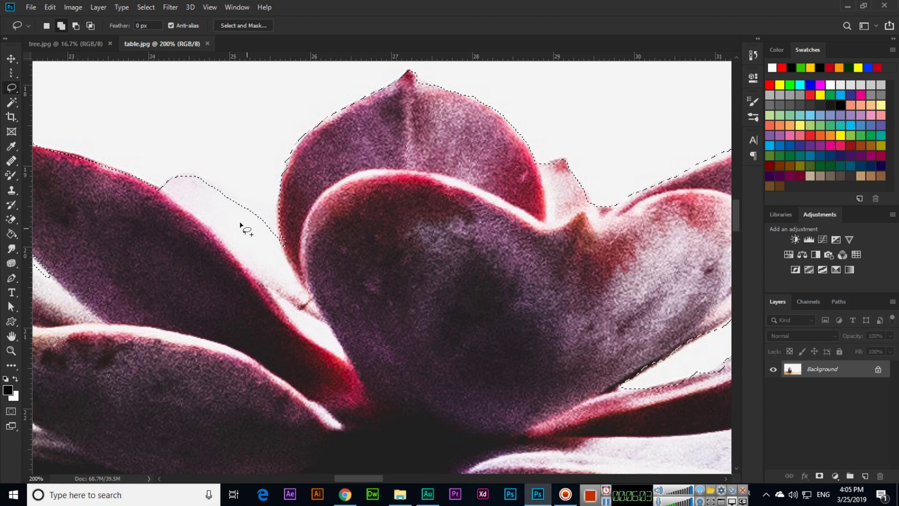
Step: Add the missing tip and outer edge of the upper right pointed leaf to the selection
drag(359, 197, 231, 304)
drag(289, 215, 178, 126)
drag(427, 230, 207, 247)
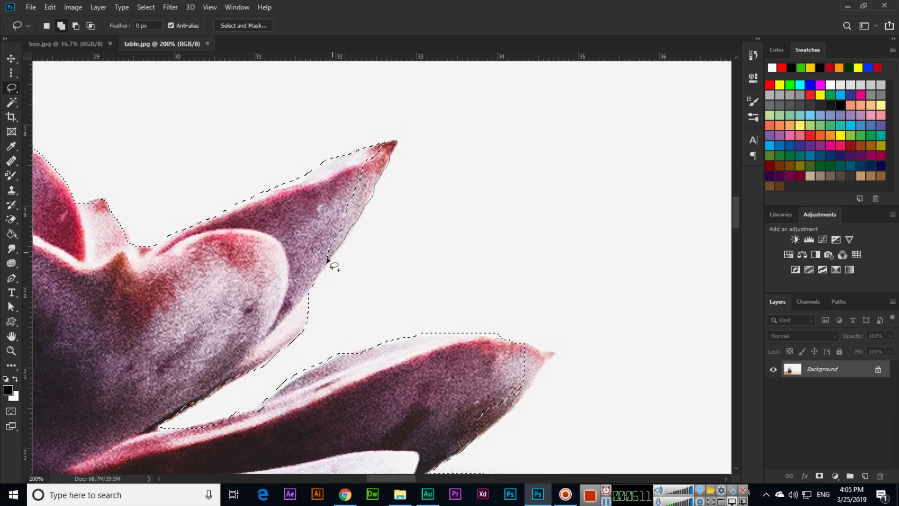
drag(384, 145, 382, 146)
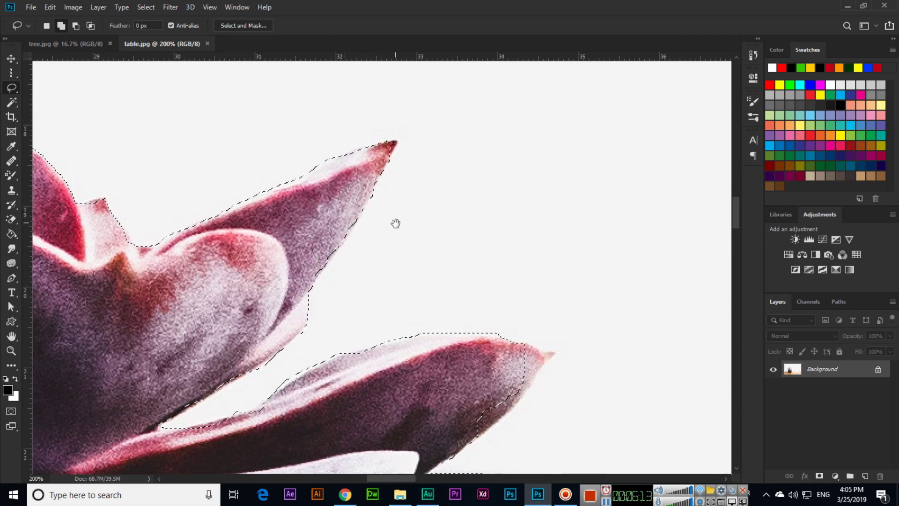
Step: Add the missing tip and lower right edge of the long leaf above the pot's right rim
drag(403, 239, 391, 132)
drag(340, 233, 400, 163)
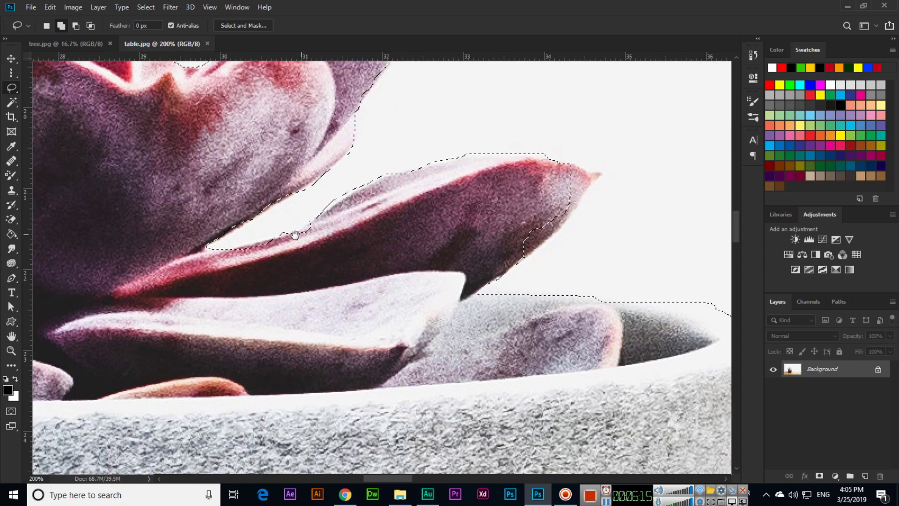
drag(475, 215, 339, 226)
key(ctrl+r)
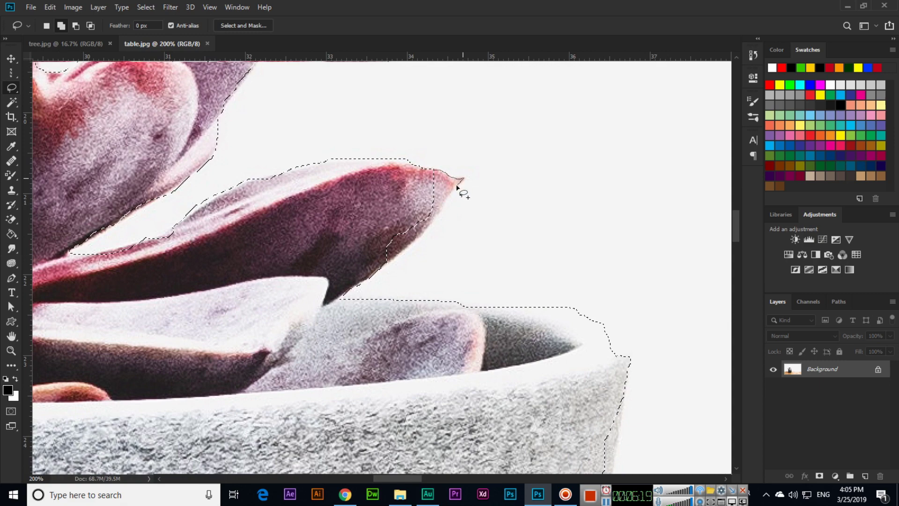
drag(397, 251, 368, 247)
mouse_move(427, 178)
mouse_down()
mouse_move(407, 193)
mouse_move(402, 109)
mouse_up()
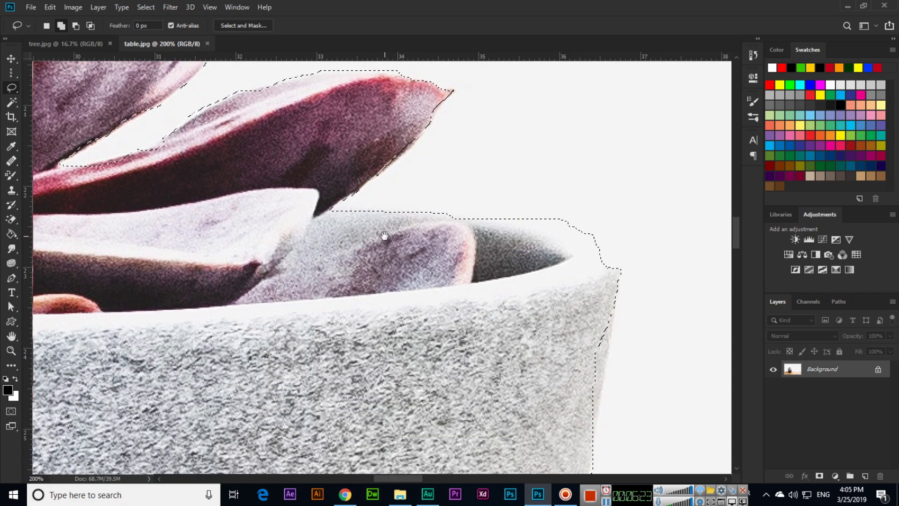
Step: Add the missing strip of the pot's upper right side just below the rim
drag(421, 260, 428, 165)
drag(502, 223, 276, 155)
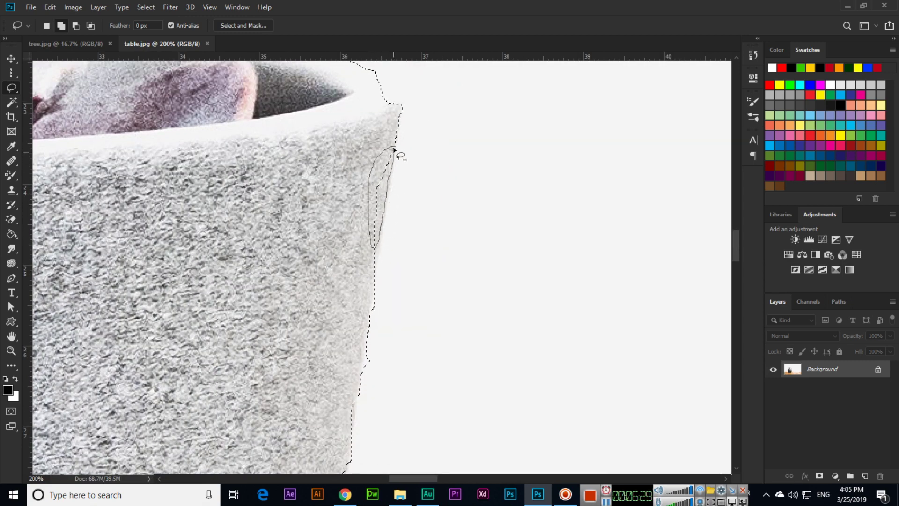
drag(394, 149, 392, 150)
Step: In subtract mode, remove the white bulges outside the middle and lower part of the pot's right side
drag(355, 385, 349, 234)
mouse_move(242, 426)
mouse_down()
mouse_move(292, 271)
mouse_move(320, 335)
mouse_move(302, 255)
mouse_up()
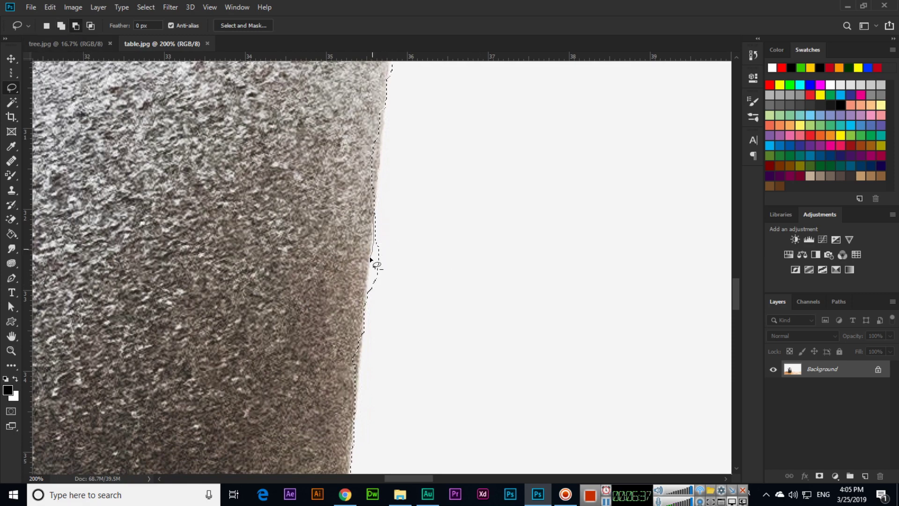
drag(379, 222, 375, 214)
drag(358, 412, 337, 299)
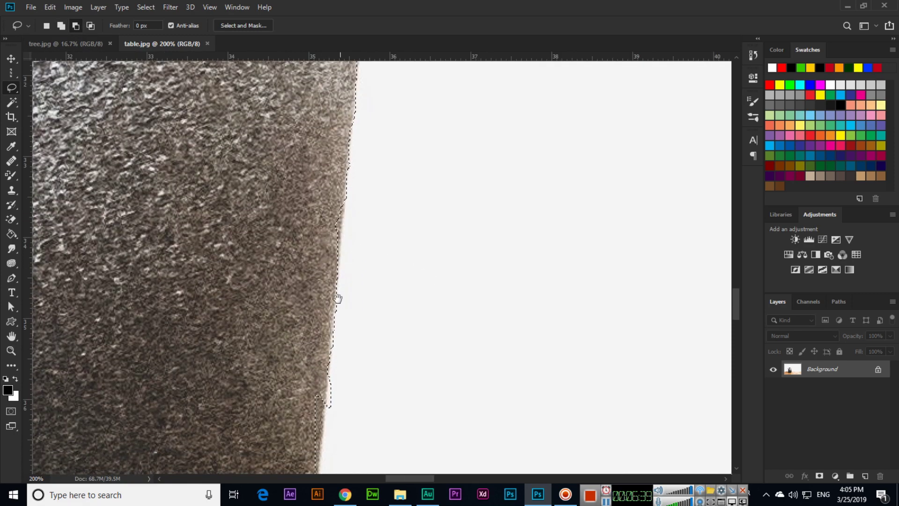
drag(321, 426, 351, 303)
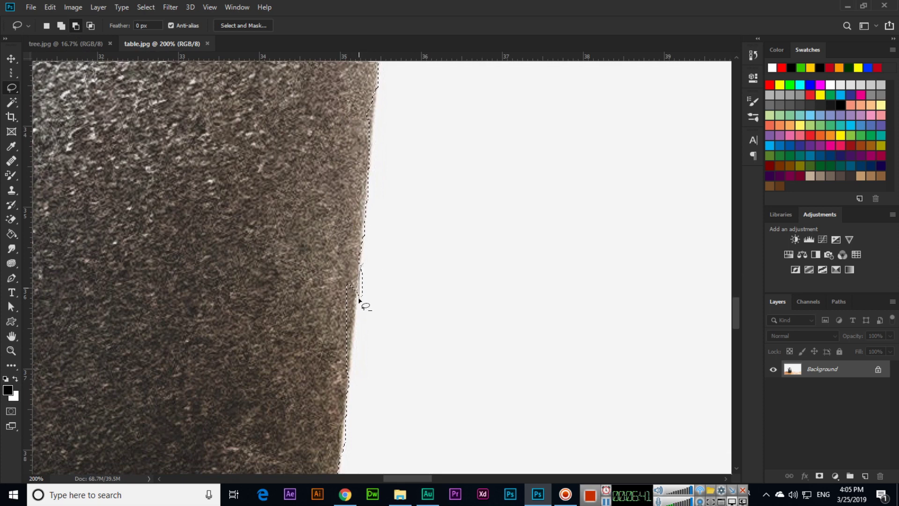
Step: In add mode, include the missing dark notch on the pot's lower right side above the table's back edge
click(61, 25)
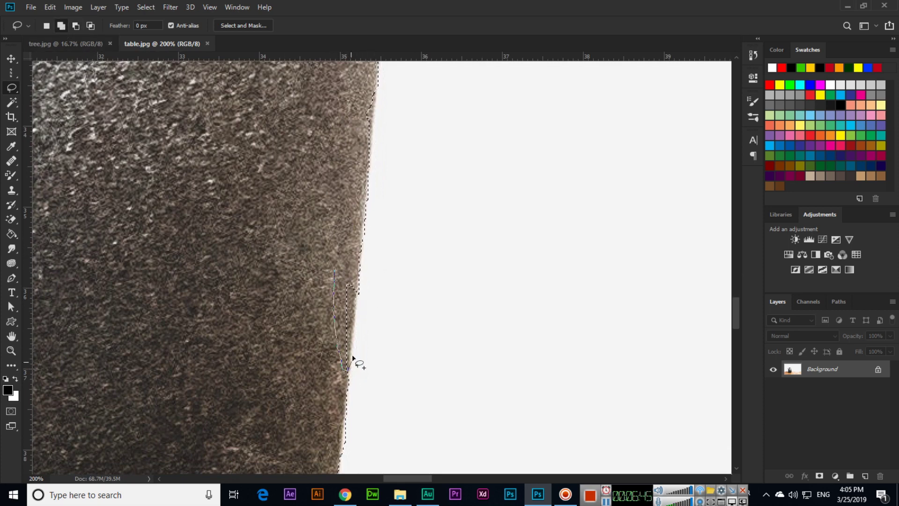
drag(335, 375, 331, 206)
drag(311, 355, 331, 214)
drag(300, 328, 314, 217)
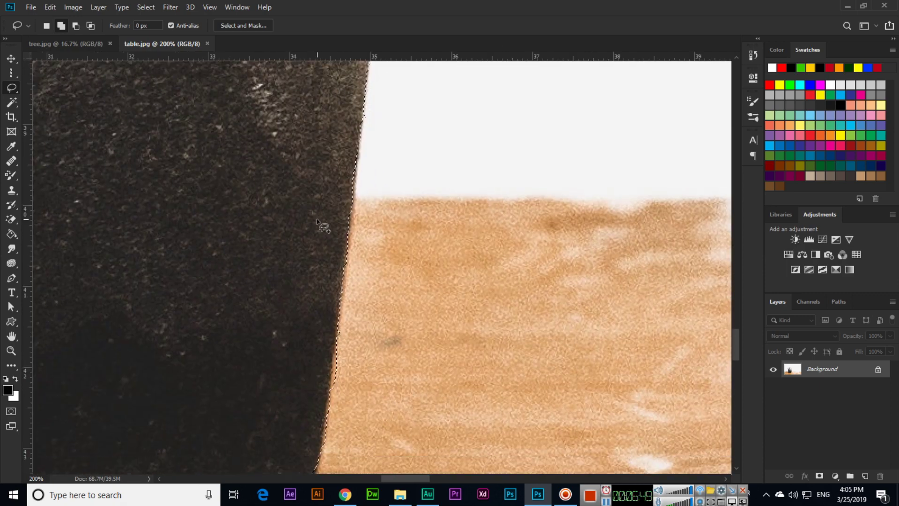
key(ctrl+0)
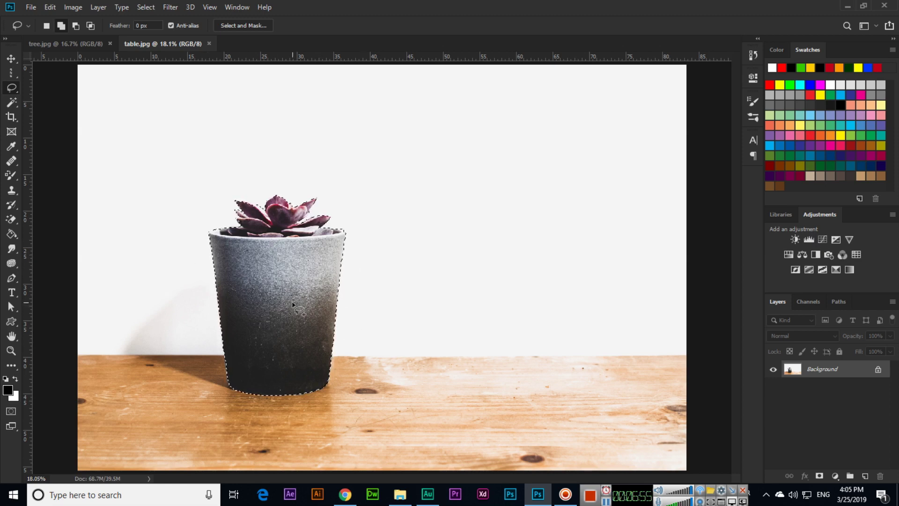
Step: In tree.jpg, draw a loose lasso selection around the tree's crown and down its trunk to the grass
click(57, 44)
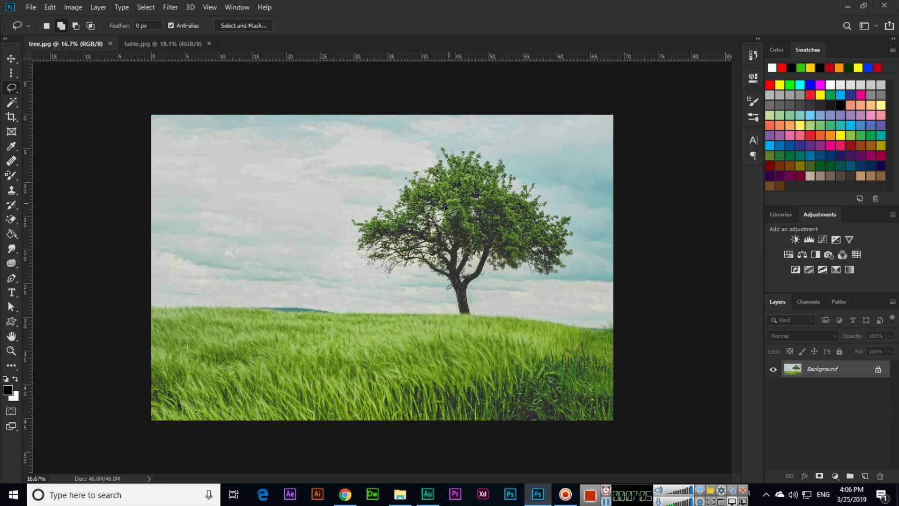
mouse_move(471, 312)
mouse_down()
mouse_move(487, 274)
mouse_move(564, 274)
mouse_move(574, 219)
mouse_move(535, 181)
mouse_move(518, 180)
mouse_move(505, 159)
mouse_move(436, 144)
mouse_move(397, 175)
mouse_move(390, 198)
mouse_move(354, 209)
mouse_move(352, 253)
mouse_move(383, 279)
mouse_move(441, 288)
mouse_move(472, 317)
mouse_up()
click(163, 43)
click(71, 42)
click(51, 6)
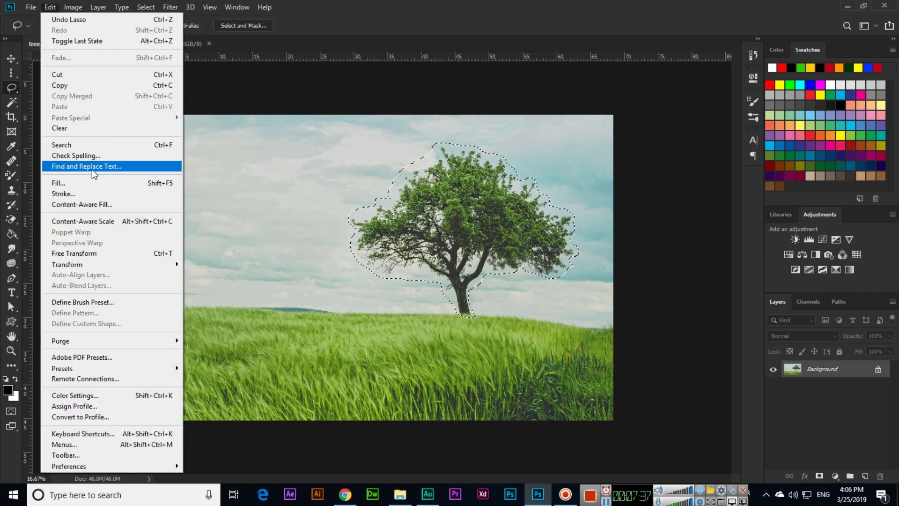
click(401, 1)
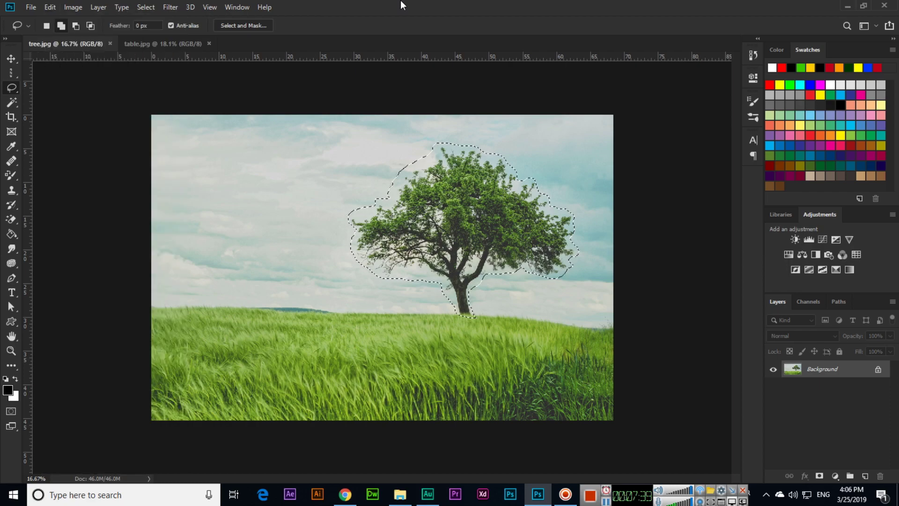